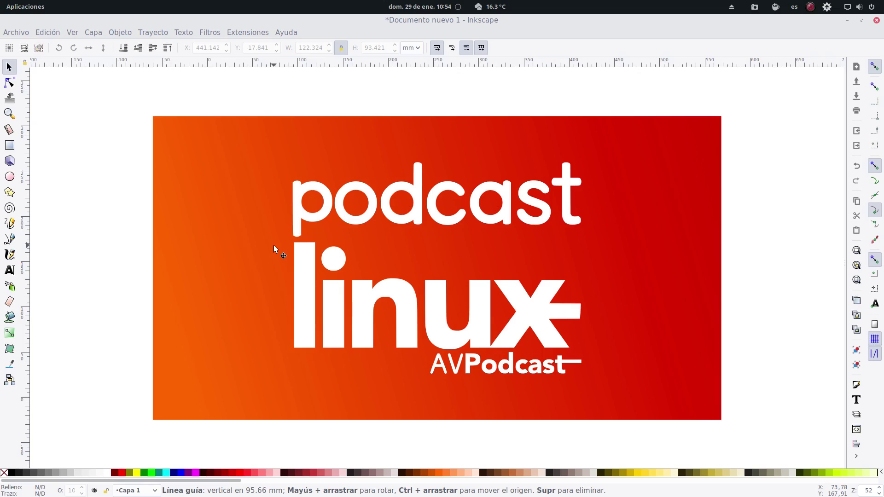
Enter the logo's two nested groups and select the 176-node 'podcast' word path.
{"action": "left_click", "coordinate": [323, 209]}
{"action": "double_click", "coordinate": [323, 209]}
{"action": "left_click", "coordinate": [323, 209]}
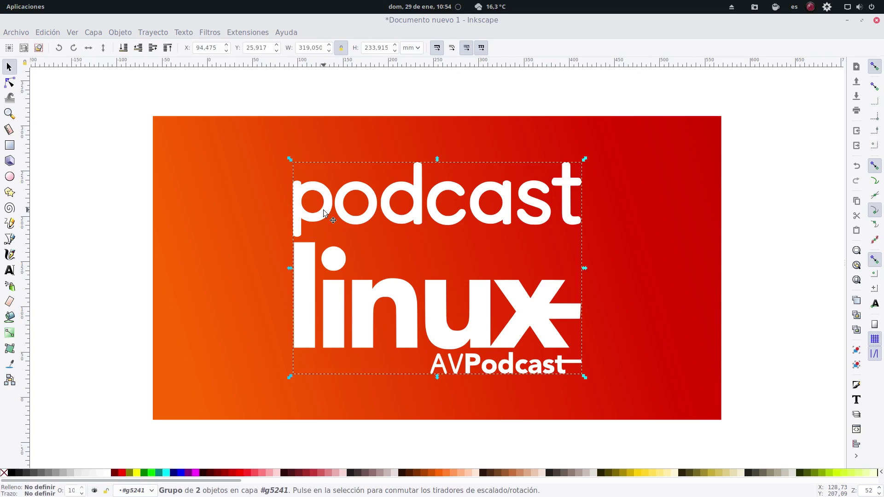
{"action": "double_click", "coordinate": [324, 209]}
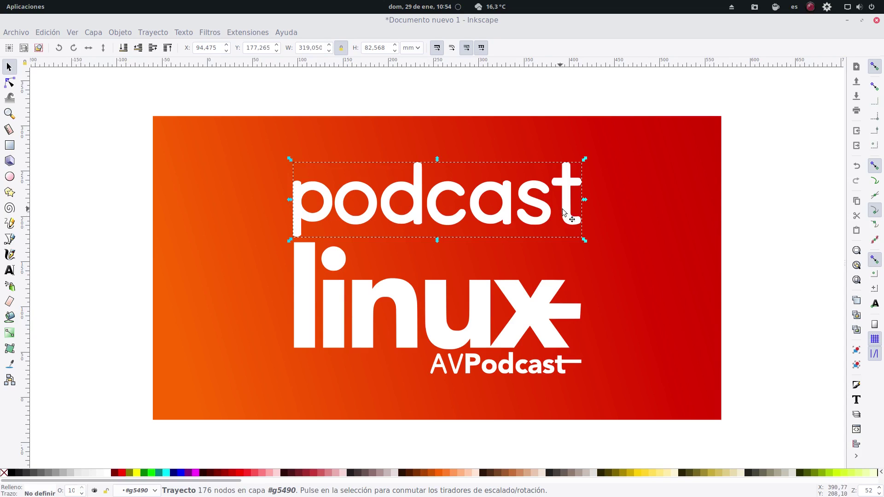
{"action": "left_click", "coordinate": [303, 281]}
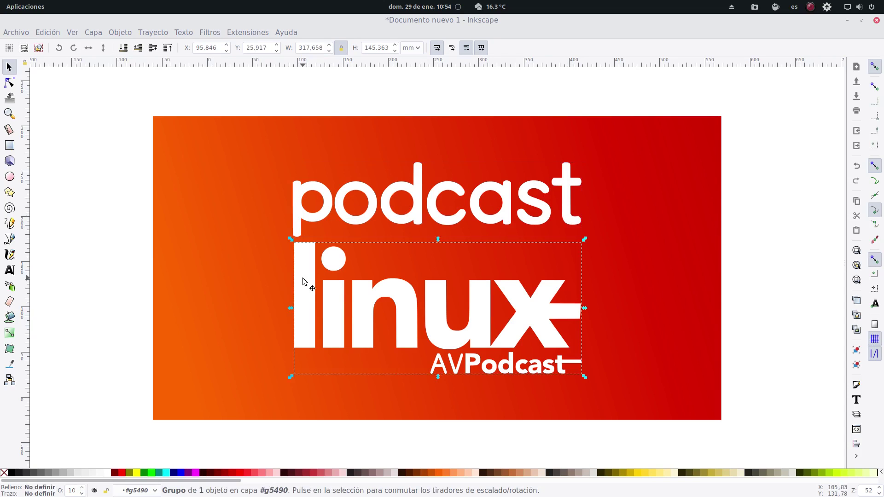
{"action": "left_click", "coordinate": [321, 212]}
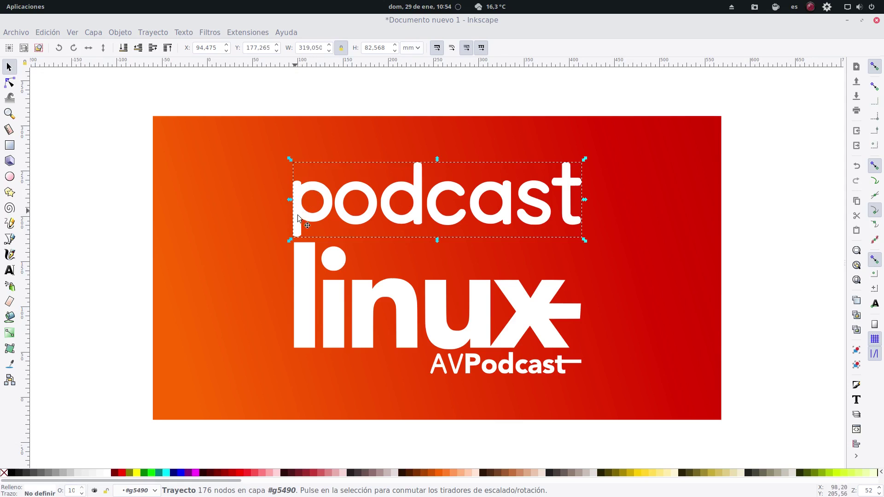
{"action": "left_click", "coordinate": [5, 476]}
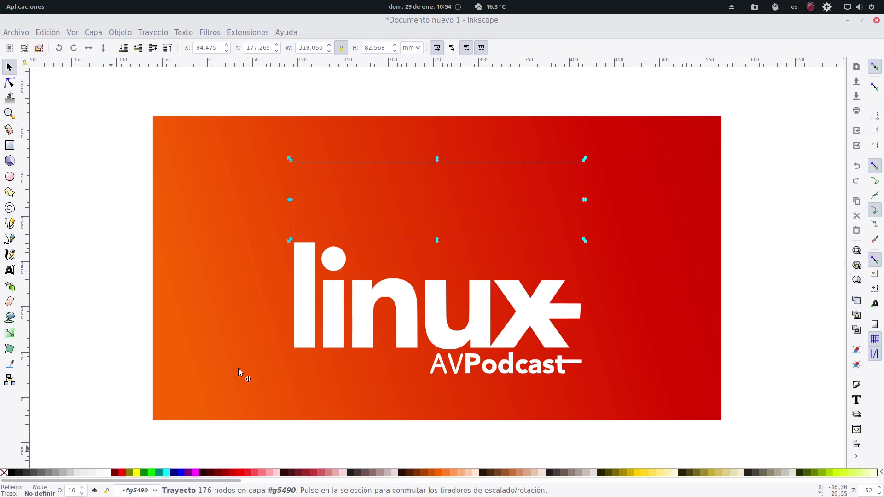
{"action": "right_click", "coordinate": [40, 493]}
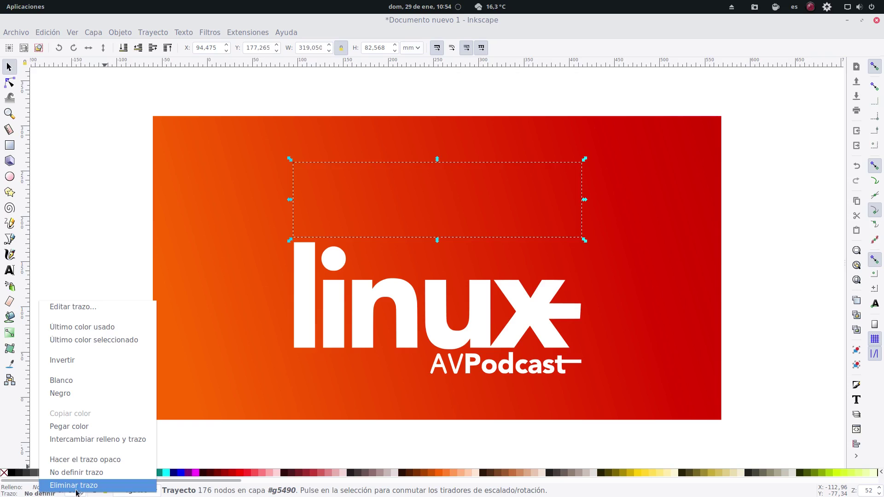
{"action": "left_click", "coordinate": [94, 386]}
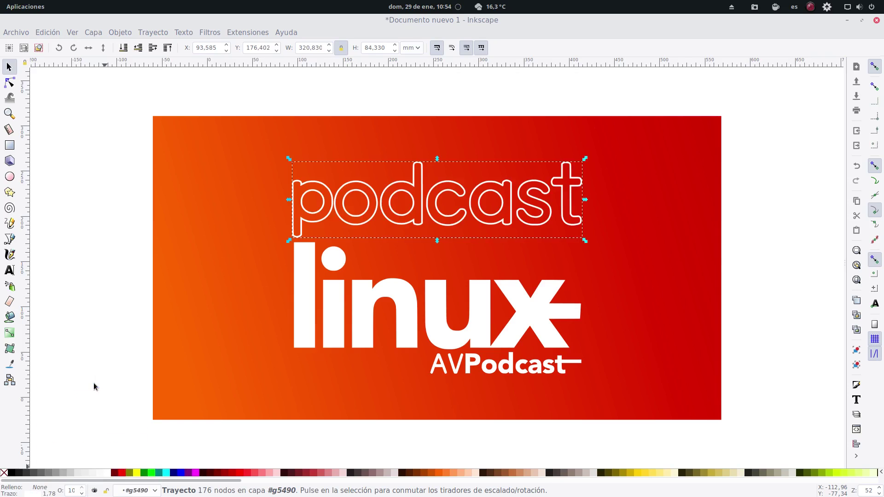
{"action": "left_click", "coordinate": [70, 332]}
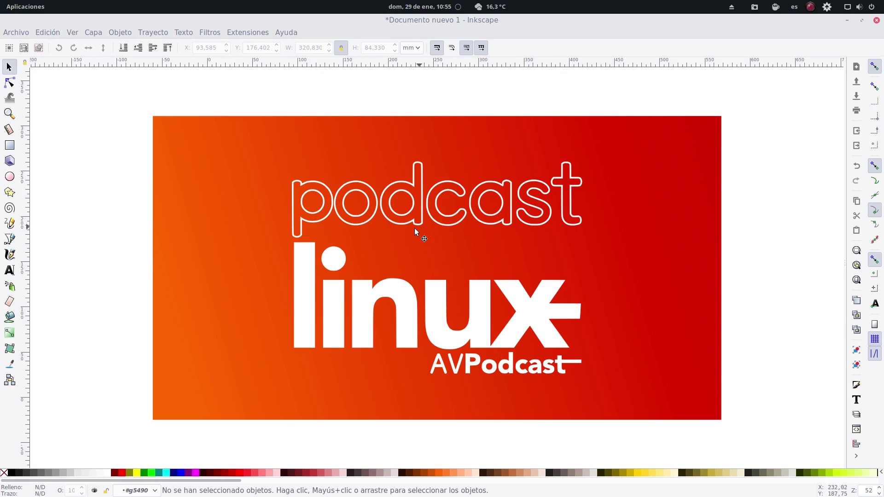
{"action": "key", "text": "ctrl+z"}
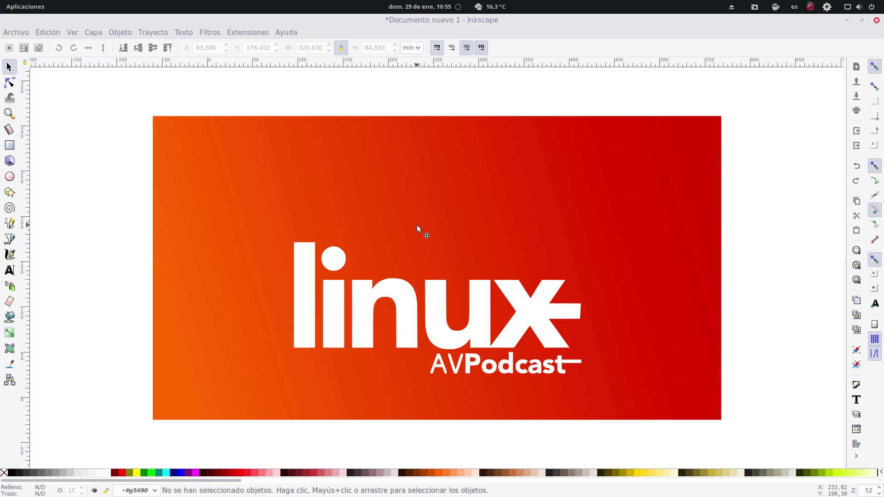
{"action": "key", "text": "ctrl+z"}
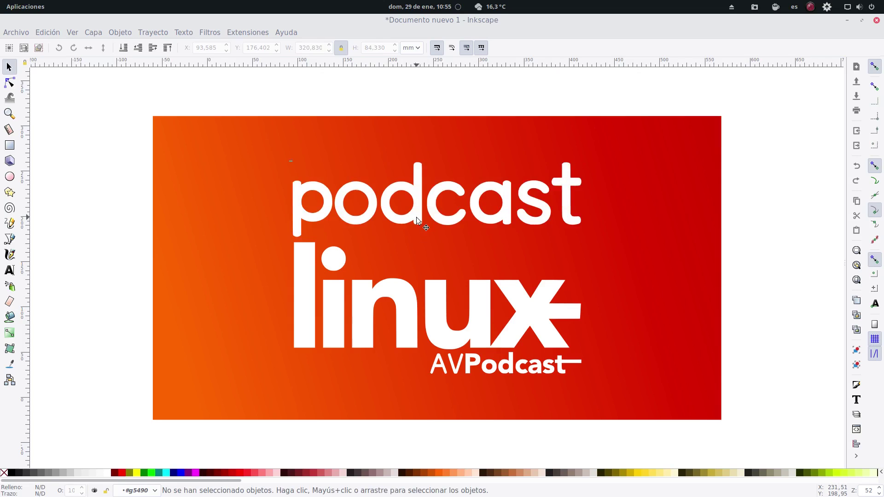
{"action": "left_click", "coordinate": [416, 217]}
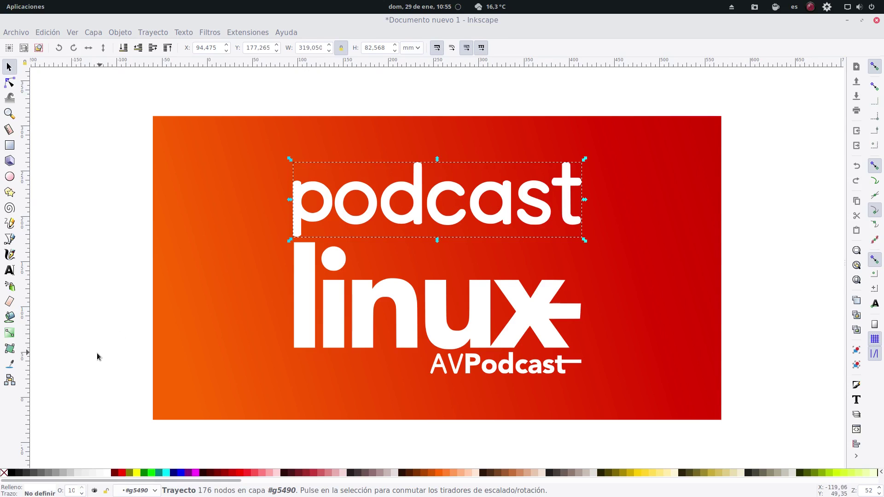
Draw a 50% grey 446.230 × 98.710 mm rectangle across the podcast word.
{"action": "left_click", "coordinate": [9, 146]}
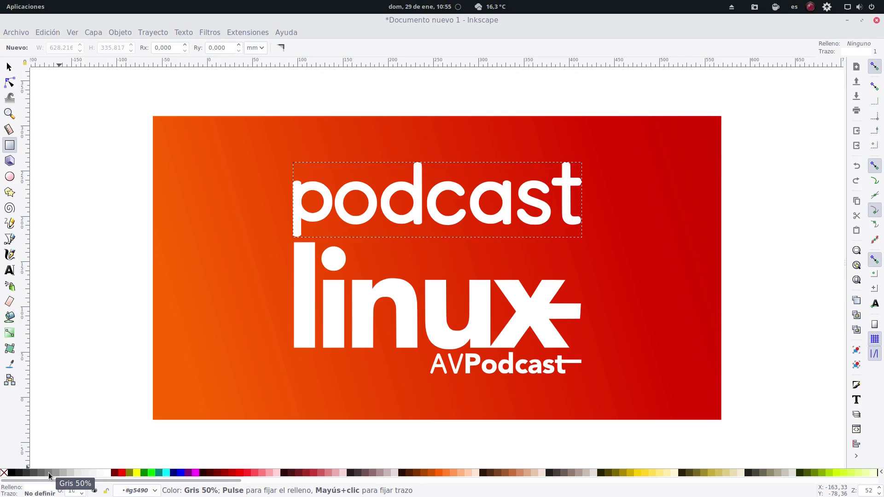
{"action": "left_click", "coordinate": [48, 472]}
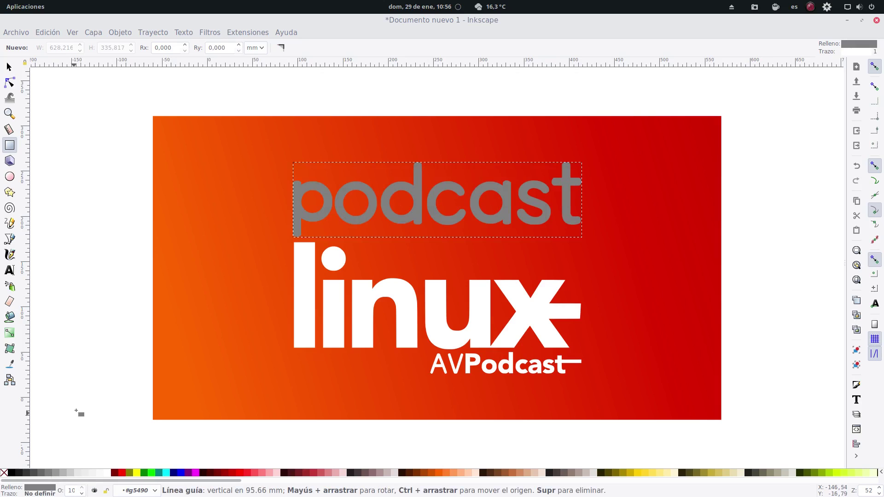
{"action": "key", "text": "ctrl+z"}
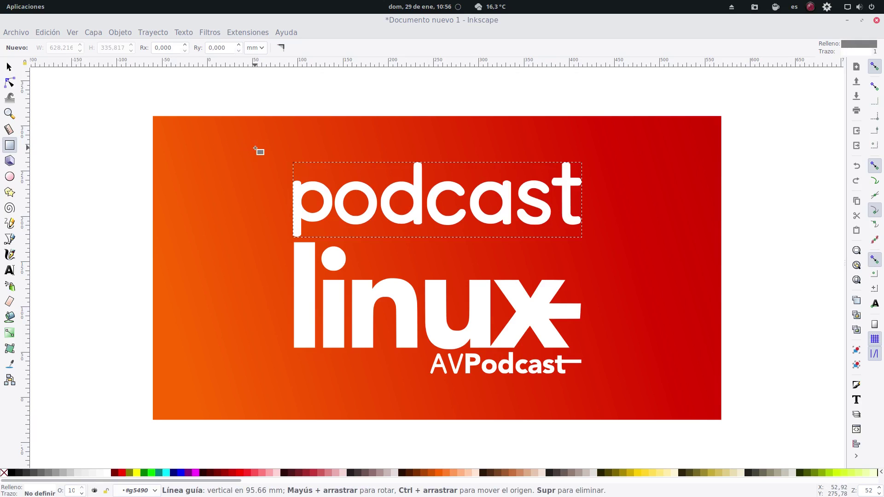
{"action": "right_click", "coordinate": [37, 494]}
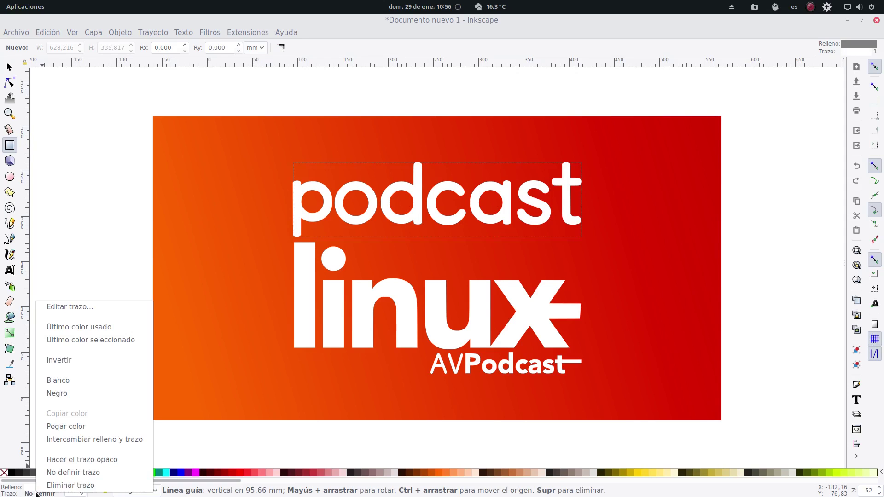
{"action": "left_click", "coordinate": [107, 172]}
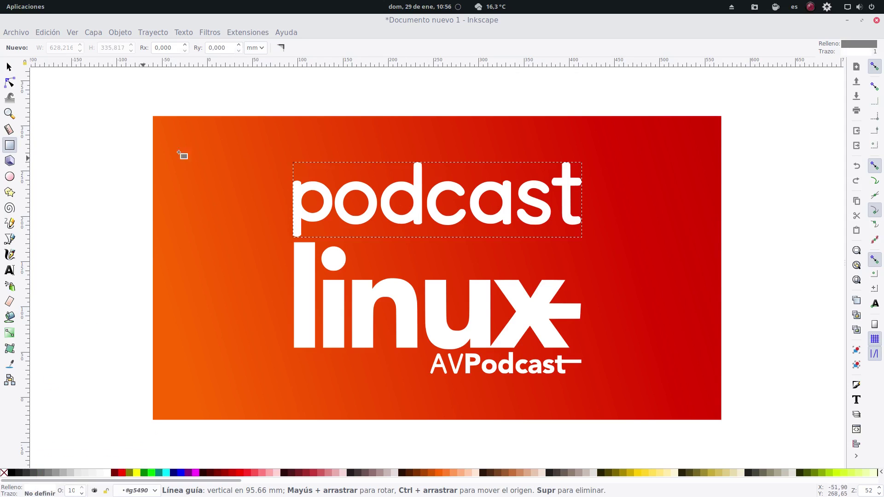
{"action": "left_click_drag", "start_coordinate": [188, 151], "coordinate": [535, 223]}
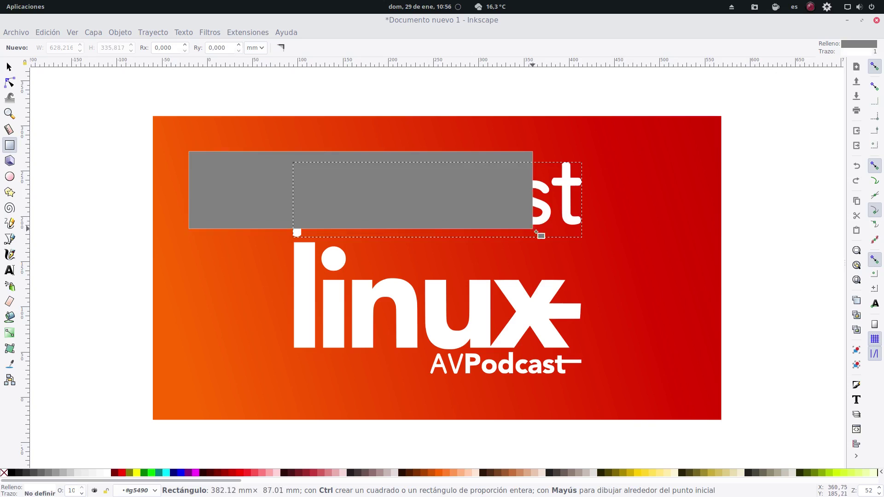
{"action": "left_click_drag", "start_coordinate": [535, 223], "coordinate": [592, 241]}
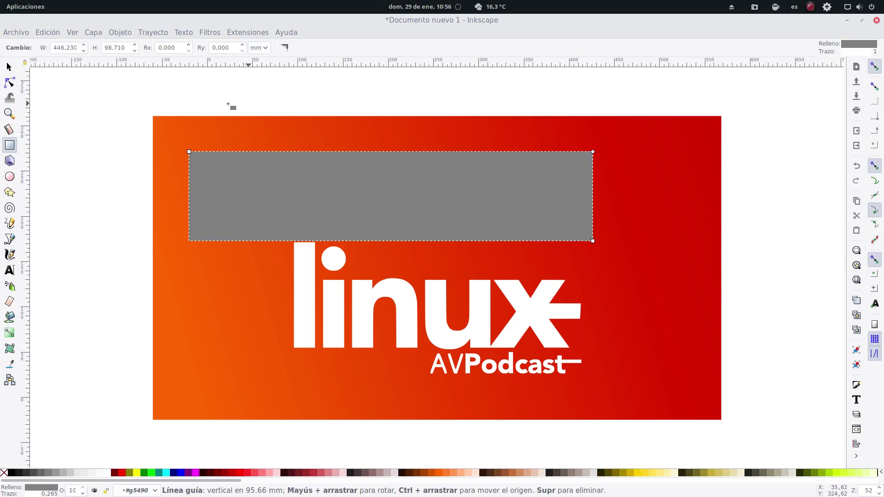
Lower the grey bar beneath the podcast word and trim it to 328.301 × 88.040 mm.
{"action": "left_click", "coordinate": [10, 66]}
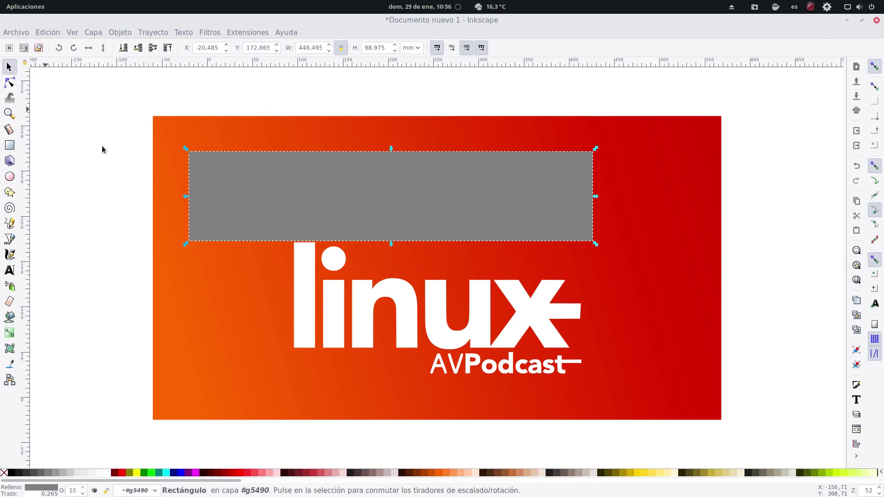
{"action": "left_click", "coordinate": [139, 50]}
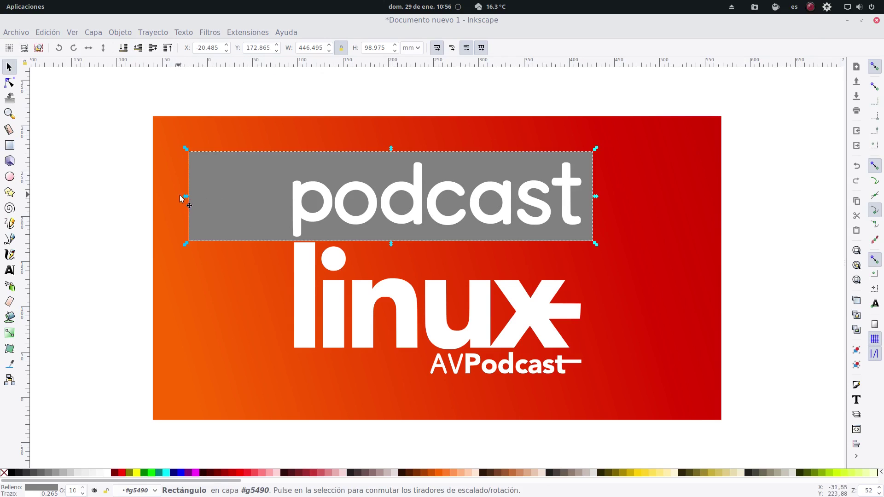
{"action": "left_click_drag", "start_coordinate": [186, 198], "coordinate": [286, 200]}
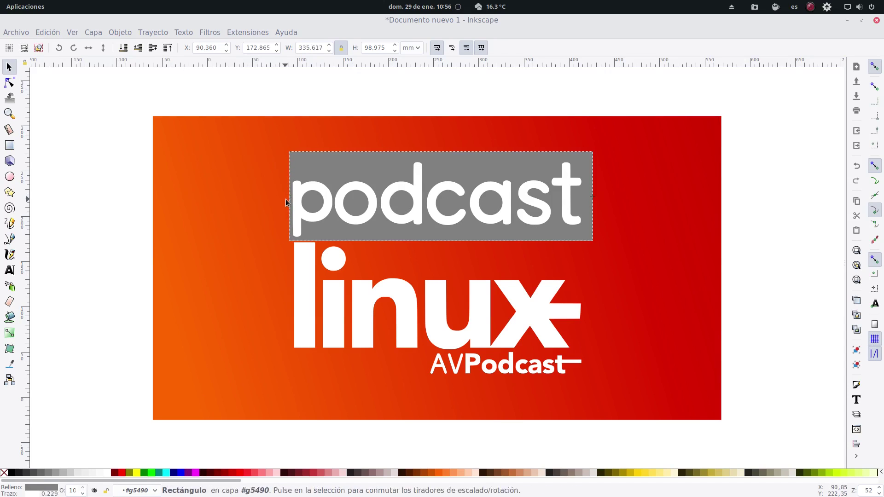
{"action": "left_click_drag", "start_coordinate": [593, 198], "coordinate": [587, 198]}
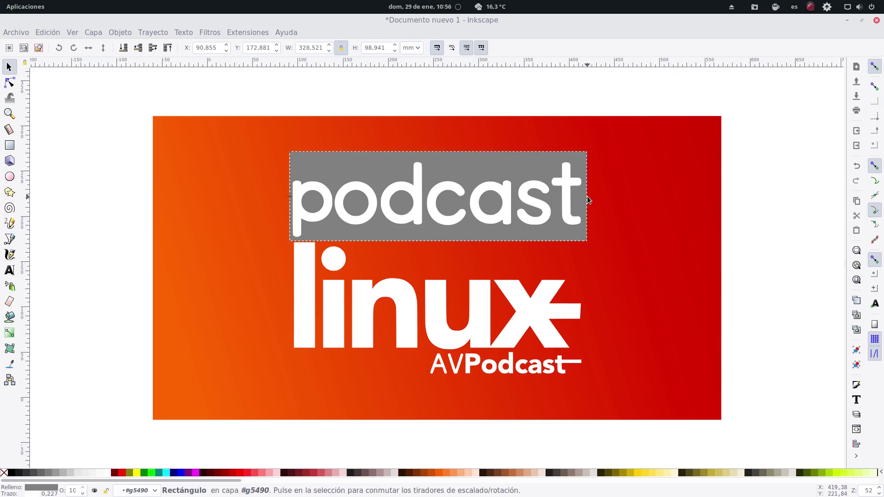
{"action": "left_click_drag", "start_coordinate": [437, 149], "coordinate": [438, 157]}
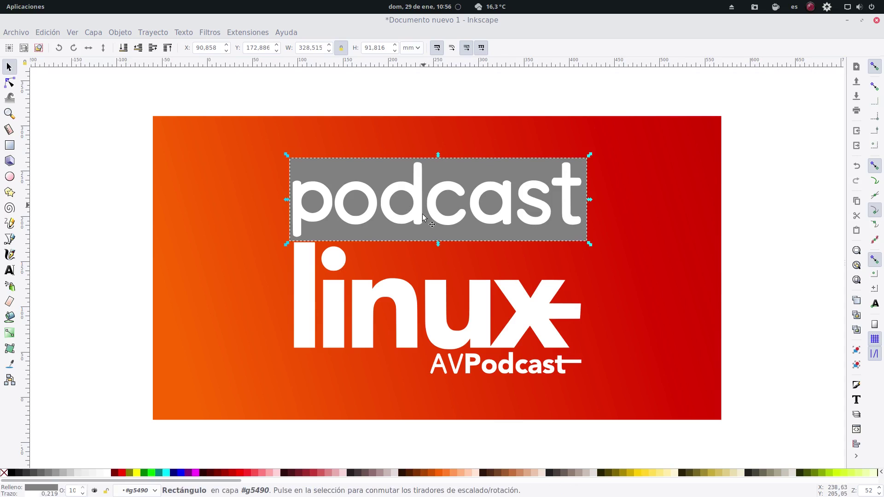
{"action": "left_click_drag", "start_coordinate": [438, 244], "coordinate": [438, 241]}
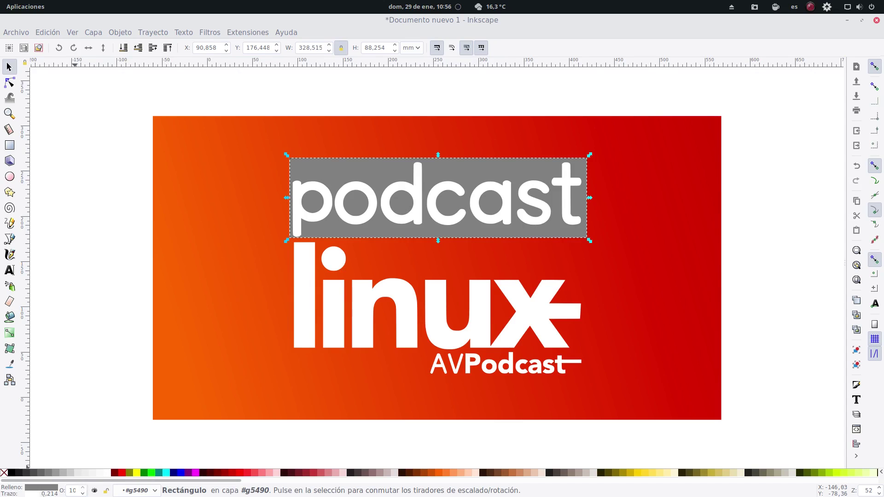
Remove the grey bar's outline and deselect it.
{"action": "right_click", "coordinate": [43, 494]}
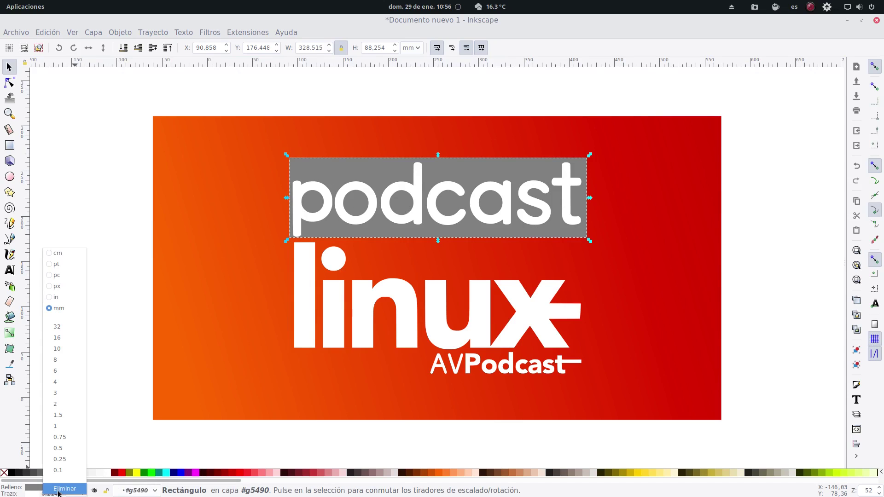
{"action": "left_click", "coordinate": [59, 490]}
{"action": "left_click", "coordinate": [109, 221]}
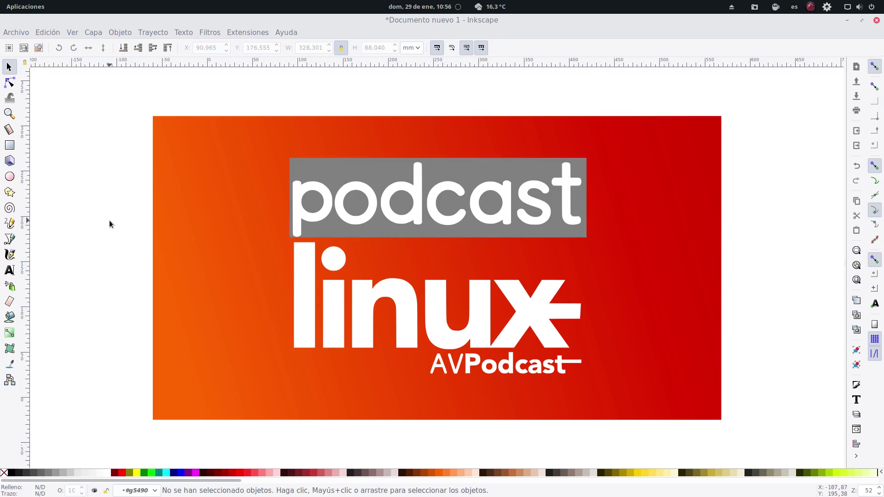
Subtract the podcast letters from the grey bar with Path Difference, leaving one 185-node path.
{"action": "left_click", "coordinate": [9, 84]}
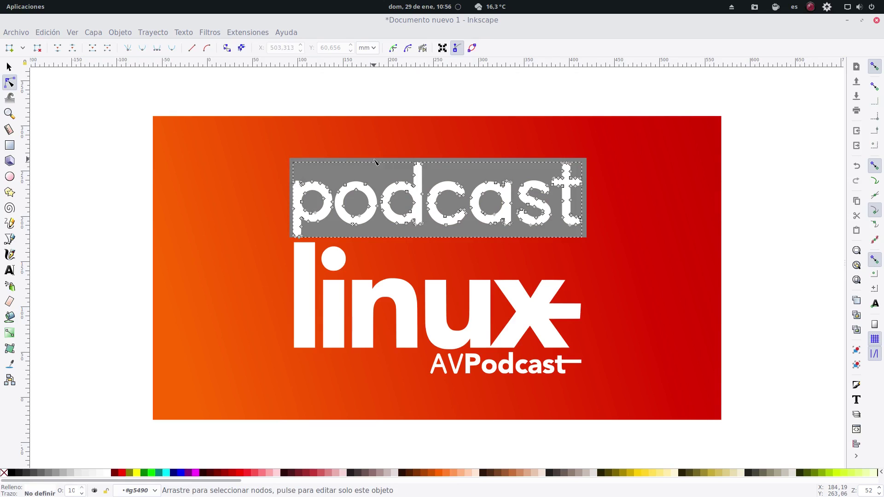
{"action": "left_click", "coordinate": [374, 161], "text": "shift"}
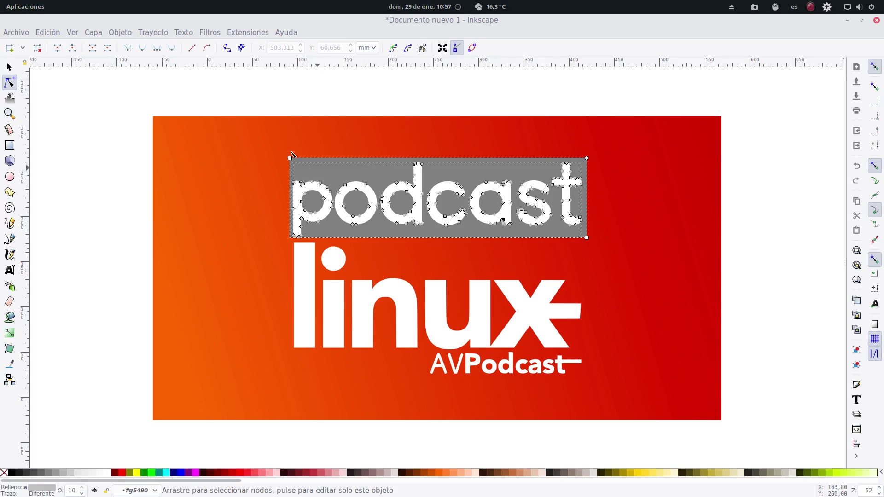
{"action": "left_click", "coordinate": [147, 33]}
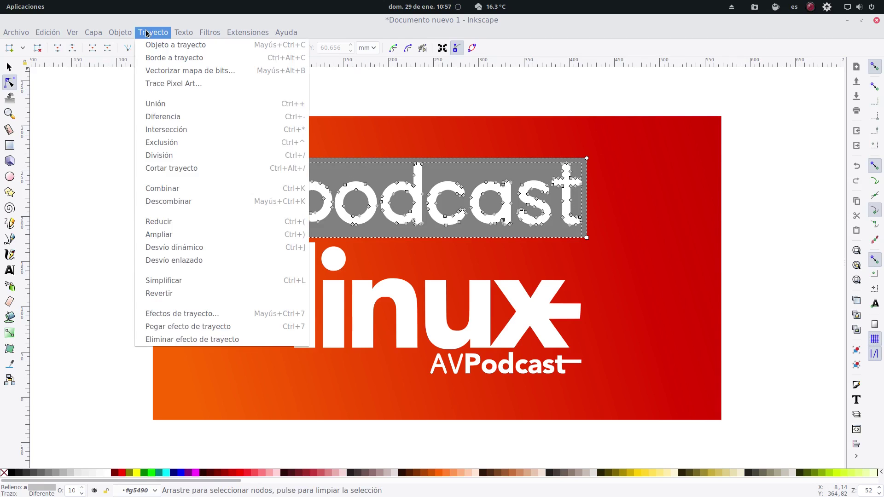
{"action": "left_click", "coordinate": [180, 117]}
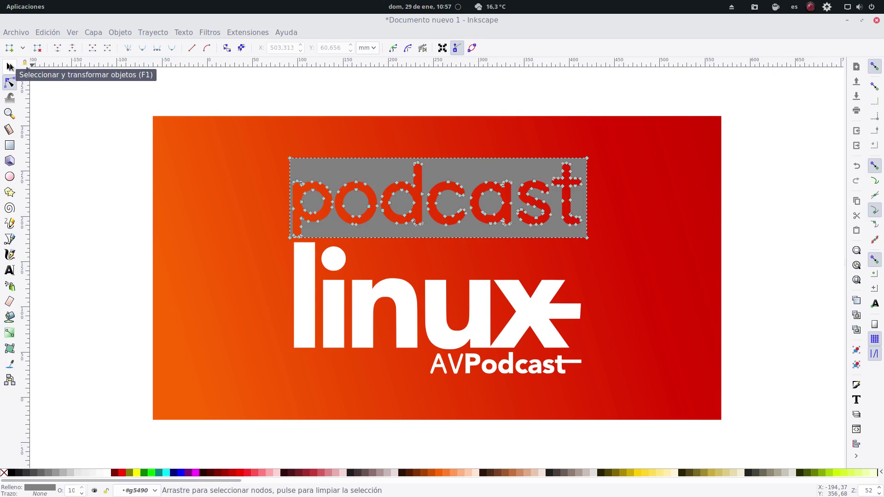
{"action": "left_click", "coordinate": [10, 66]}
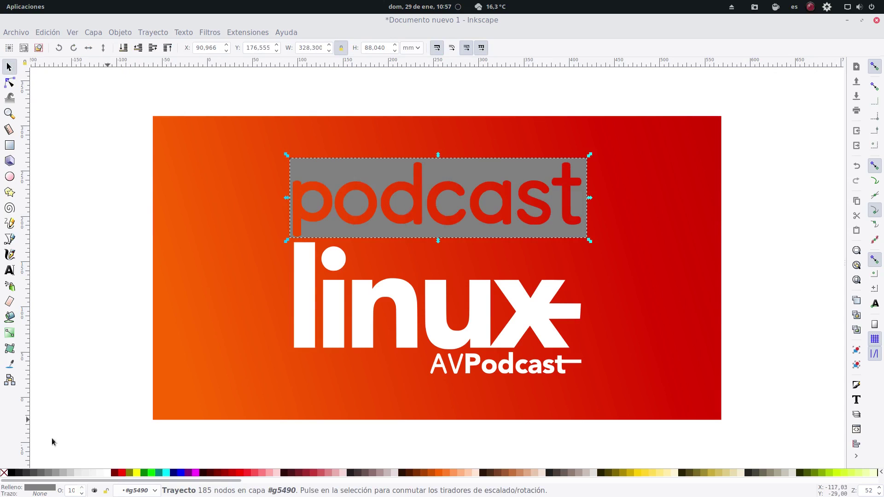
Fill the cut-out bar white and move it back into place above 'linux'.
{"action": "left_click", "coordinate": [109, 473]}
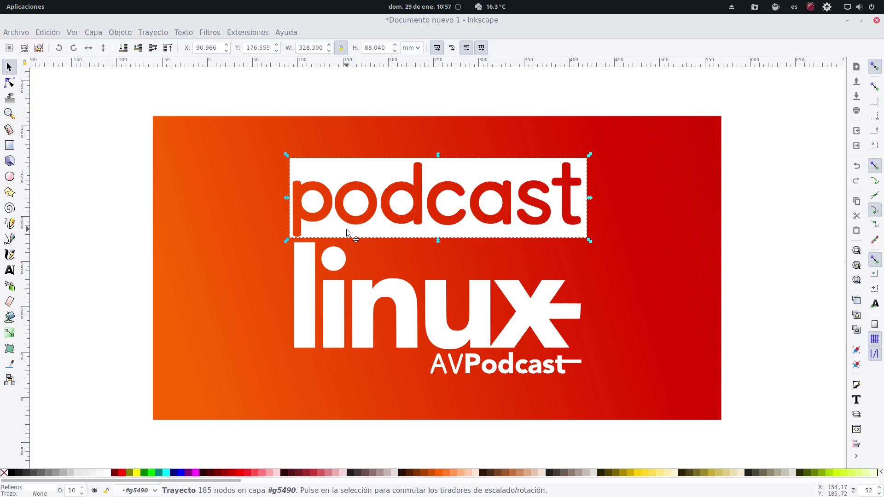
{"action": "left_click_drag", "start_coordinate": [346, 229], "coordinate": [356, 229]}
{"action": "key", "text": "Up"}
{"action": "key", "text": "Up"}
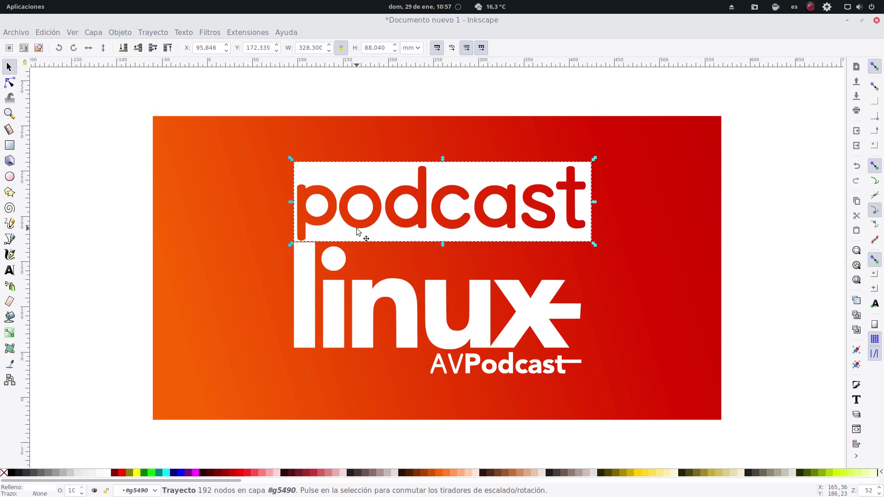
{"action": "key", "text": "Up"}
{"action": "key", "text": "Up"}
{"action": "key", "text": "Up"}
{"action": "key", "text": "Up"}
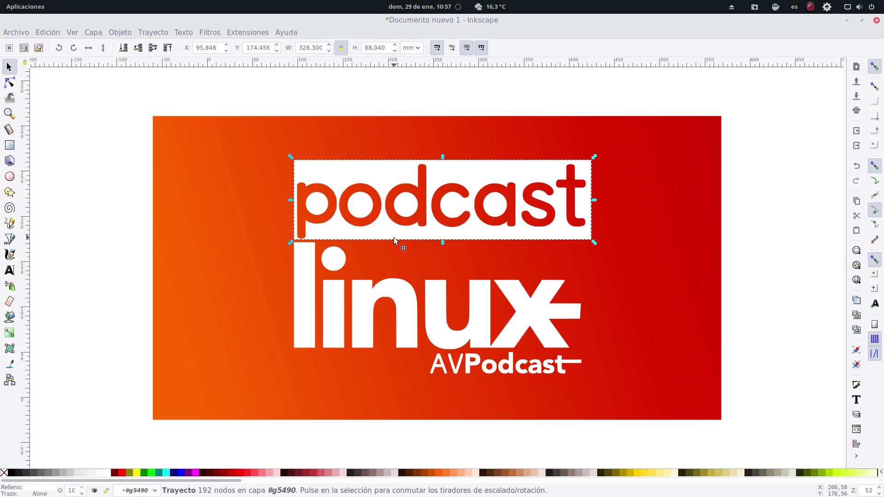
{"action": "left_click_drag", "start_coordinate": [396, 240], "coordinate": [394, 240]}
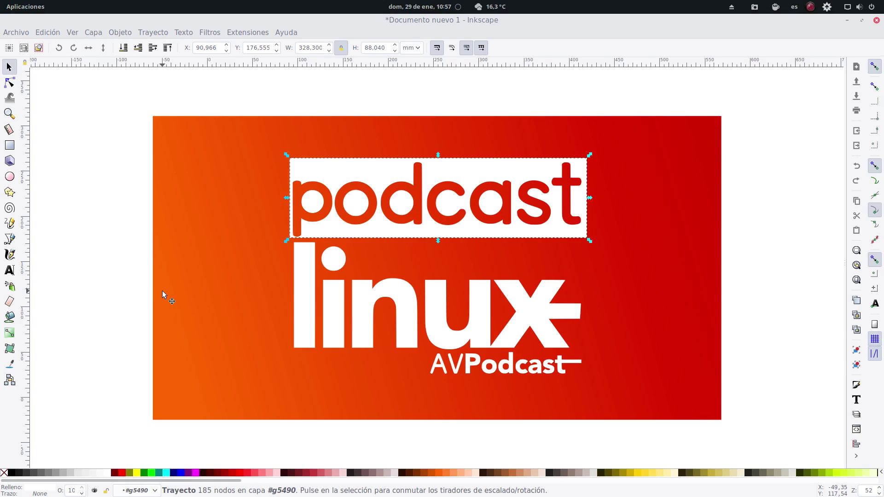
{"action": "key", "text": "3"}
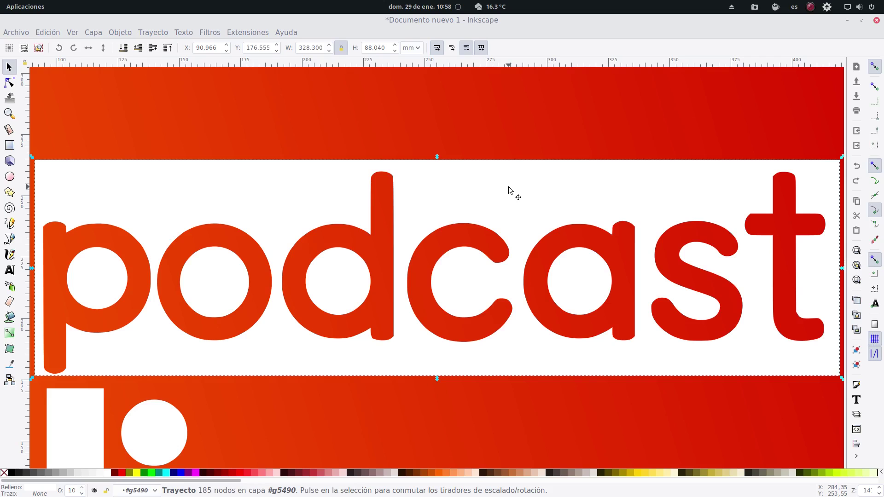
{"action": "key", "text": "5"}
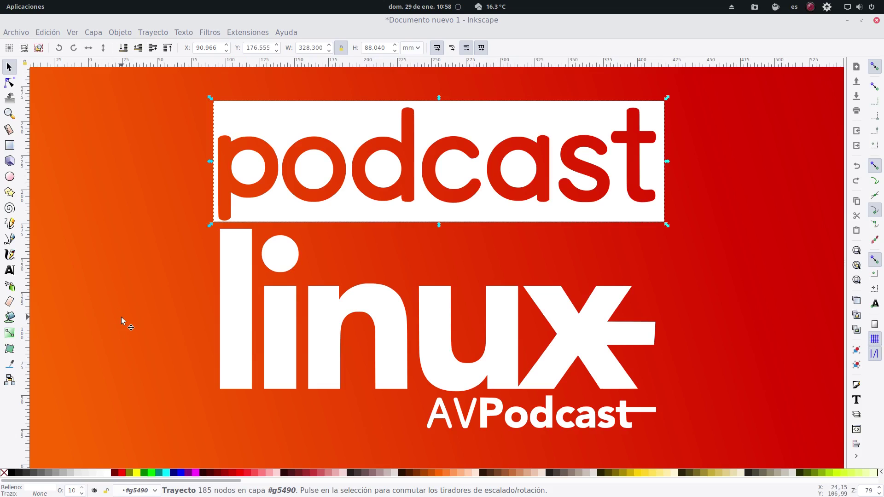
{"action": "key", "text": "3"}
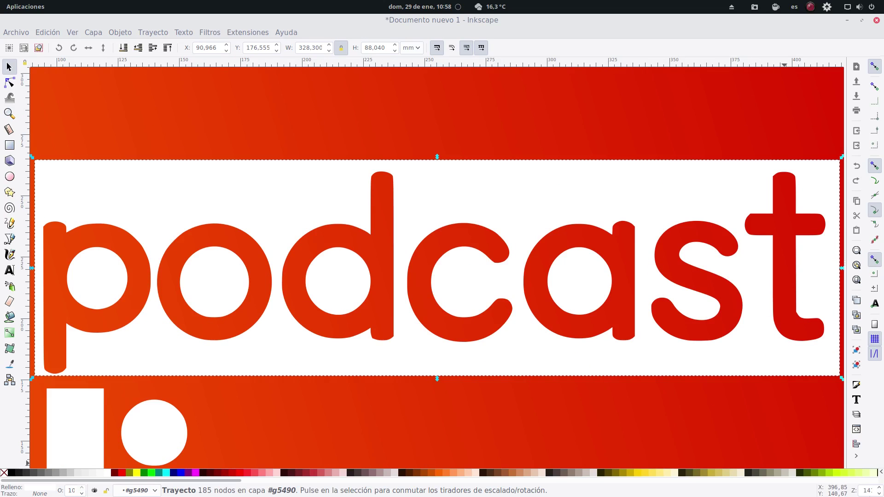
{"action": "scroll", "coordinate": [871, 492], "scroll_direction": "down", "scroll_amount": 2}
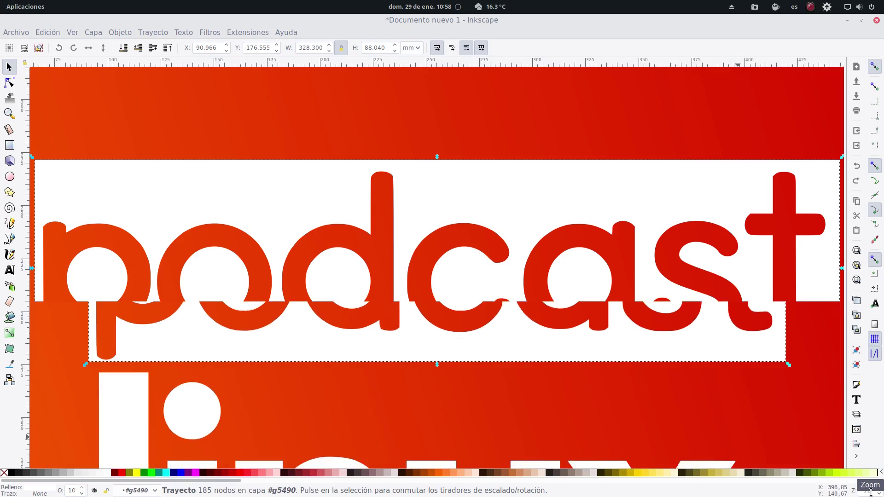
{"action": "scroll", "coordinate": [870, 492], "scroll_direction": "down", "scroll_amount": 2}
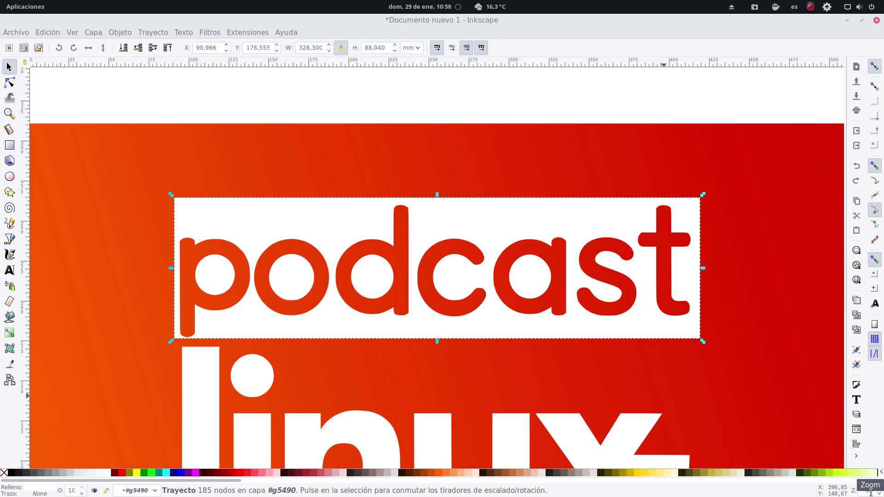
{"action": "scroll", "coordinate": [792, 316], "scroll_direction": "down", "scroll_amount": 2}
{"action": "scroll", "coordinate": [791, 316], "scroll_direction": "down", "scroll_amount": 2}
{"action": "scroll", "coordinate": [789, 317], "scroll_direction": "down", "scroll_amount": 2}
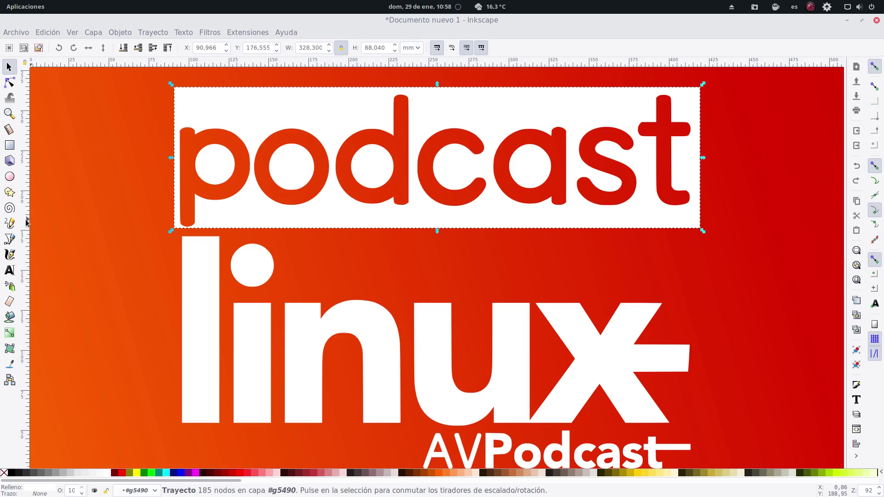
Add vertical guides at linux's edges and scale the podcast bar to 316.677 × 84.923 mm.
{"action": "left_click_drag", "start_coordinate": [26, 223], "coordinate": [182, 260]}
{"action": "left_click_drag", "start_coordinate": [182, 260], "coordinate": [182, 261]}
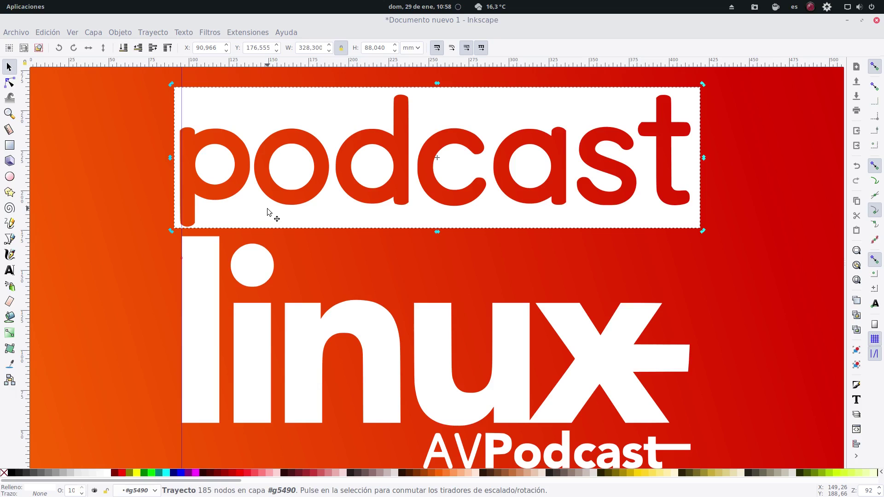
{"action": "key", "text": "Right"}
{"action": "key", "text": "Right"}
{"action": "key", "text": "Right"}
{"action": "key", "text": "Right"}
{"action": "key", "text": "Right"}
{"action": "key", "text": "Right"}
{"action": "key", "text": "Right"}
{"action": "key", "text": "Right"}
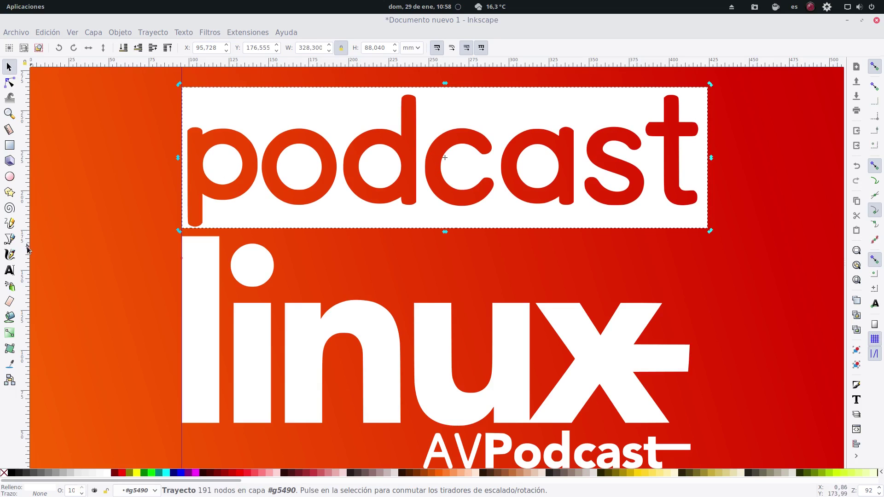
{"action": "left_click_drag", "start_coordinate": [27, 239], "coordinate": [690, 308]}
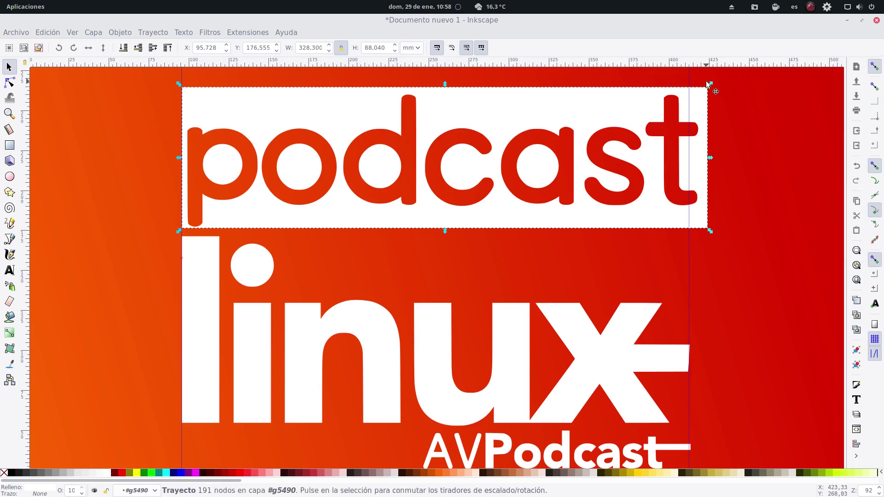
{"action": "left_click_drag", "start_coordinate": [709, 84], "coordinate": [704, 88]}
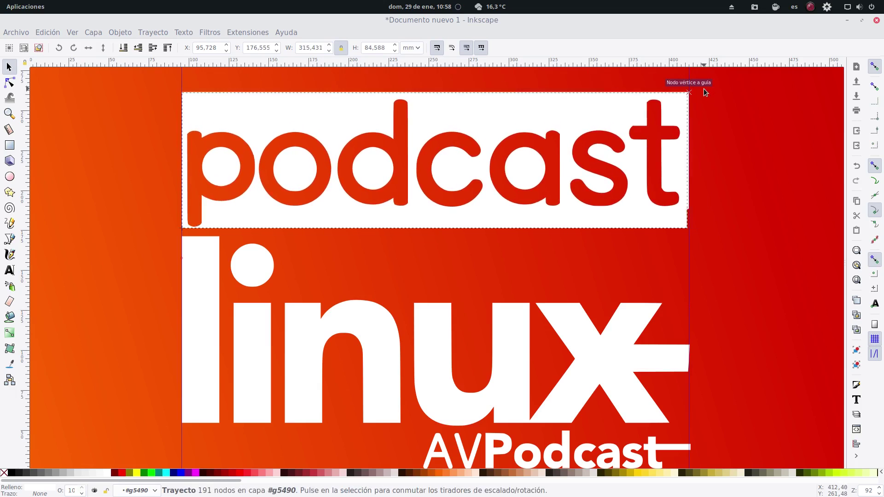
{"action": "left_click", "coordinate": [716, 114]}
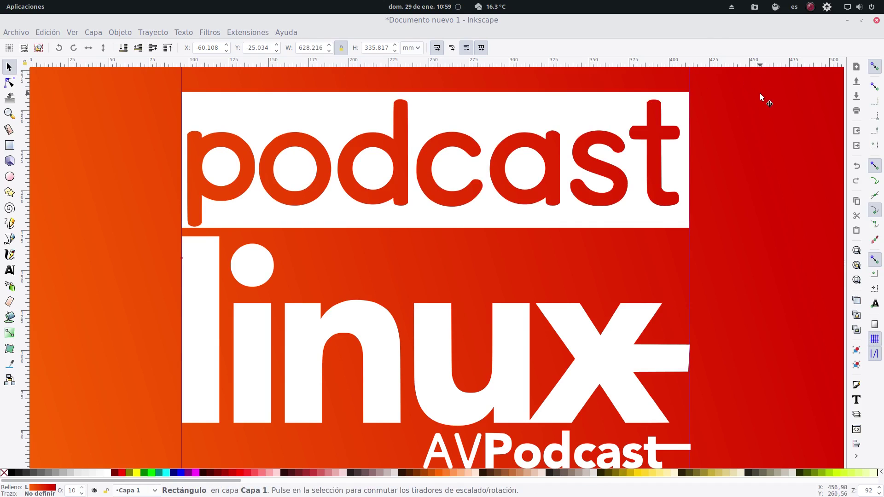
Delete the red background rectangle twice, restoring it with undo each time.
{"action": "key", "text": "ctrl+a"}
{"action": "key", "text": "Delete"}
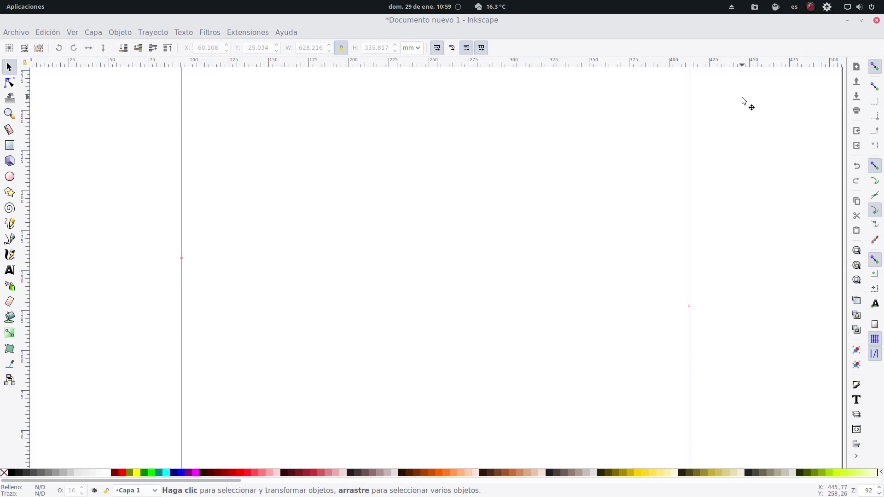
{"action": "key", "text": "ctrl+z"}
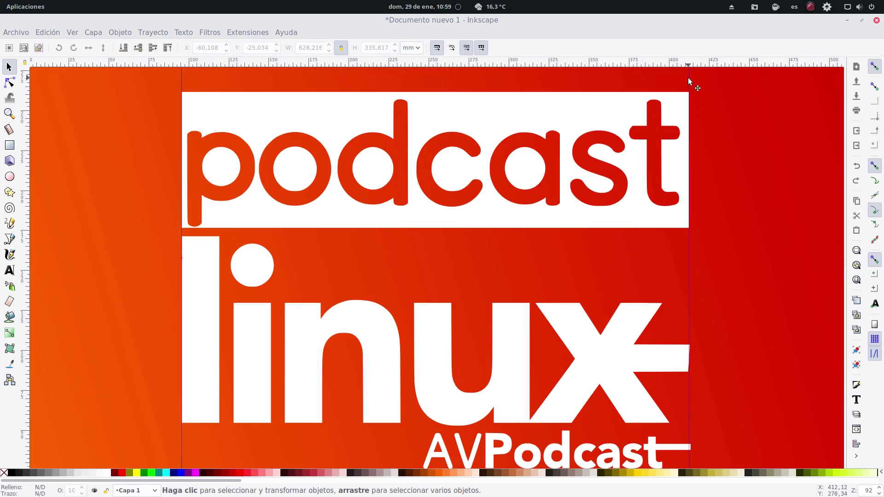
{"action": "key", "text": "r"}
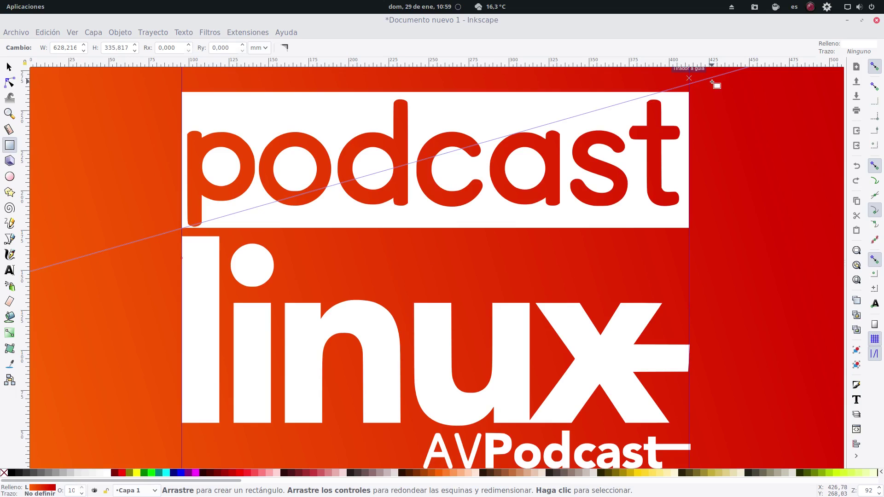
{"action": "key", "text": "Delete"}
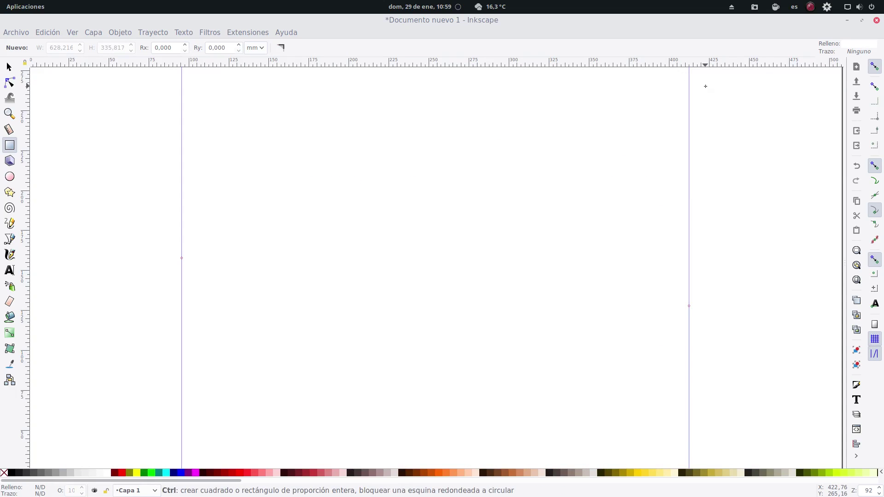
{"action": "key", "text": "ctrl+z"}
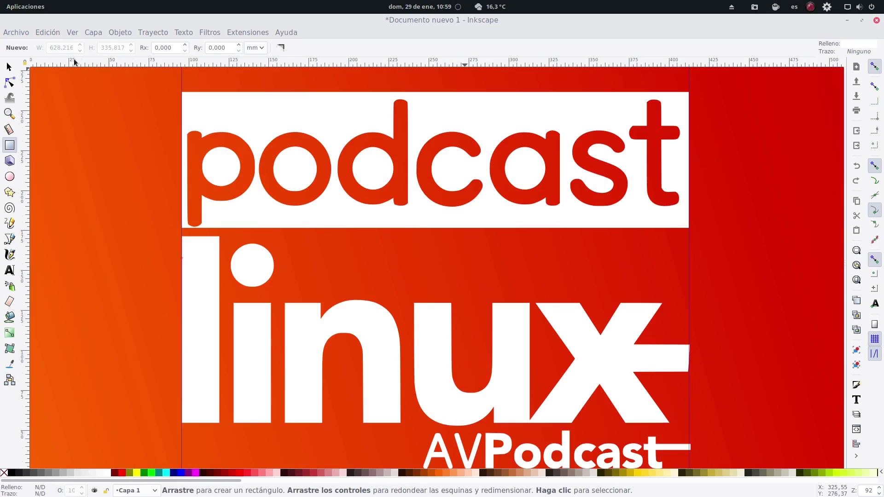
{"action": "left_click", "coordinate": [9, 67]}
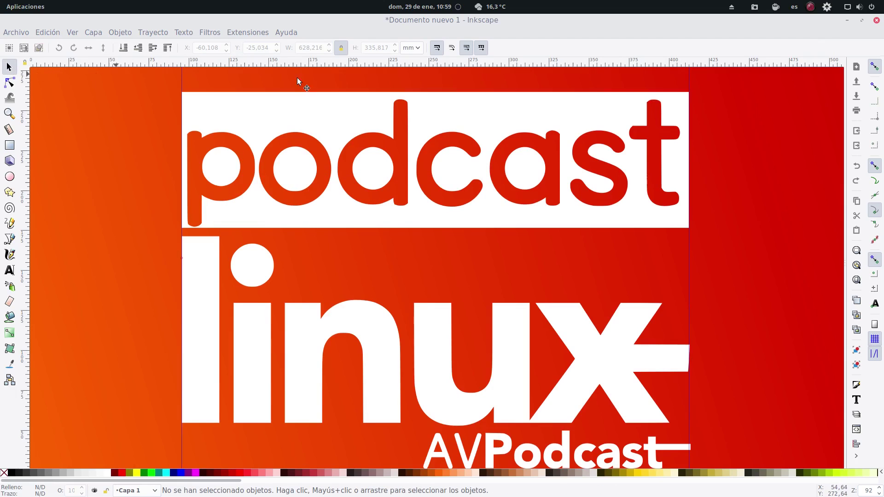
Undo and redo the bar's scaling, undo the old guide, and try a new guide at 109.00 mm.
{"action": "right_click", "coordinate": [689, 83]}
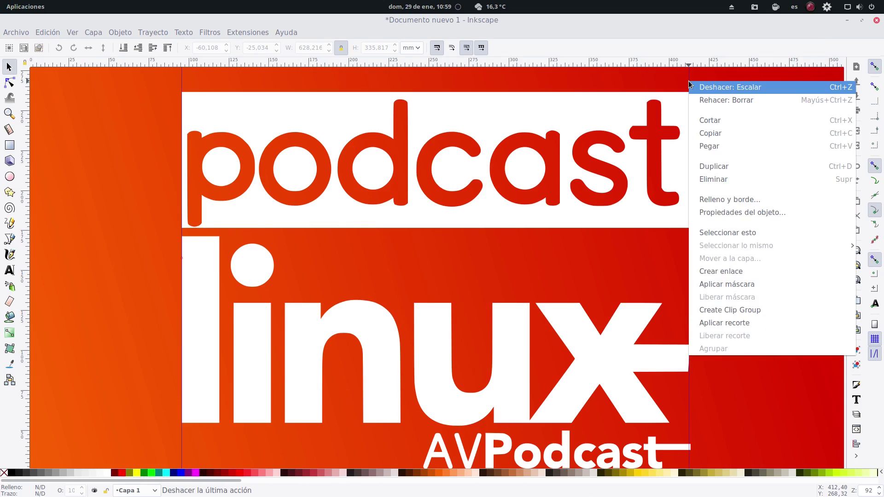
{"action": "left_click", "coordinate": [691, 86]}
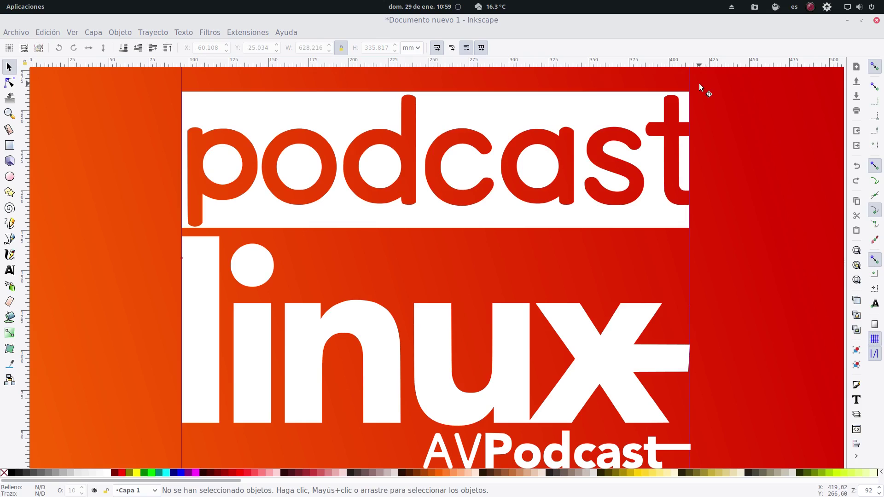
{"action": "key", "text": "ctrl+shift+z"}
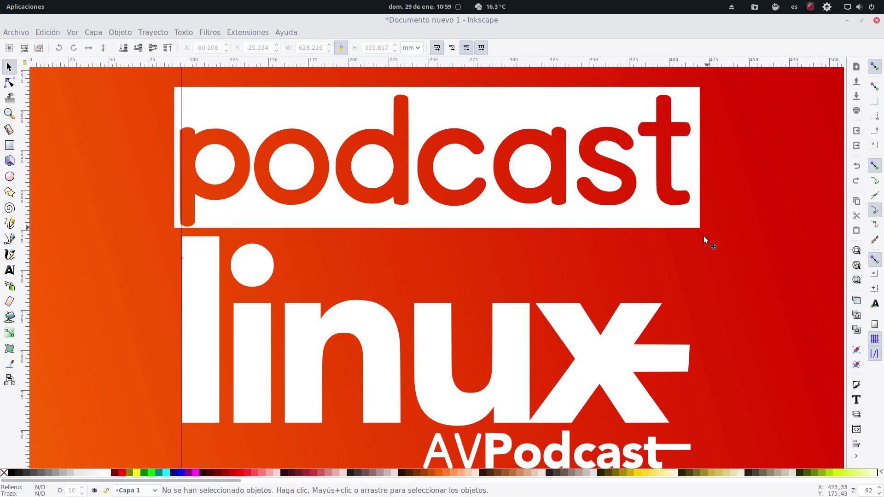
{"action": "right_click", "coordinate": [181, 80]}
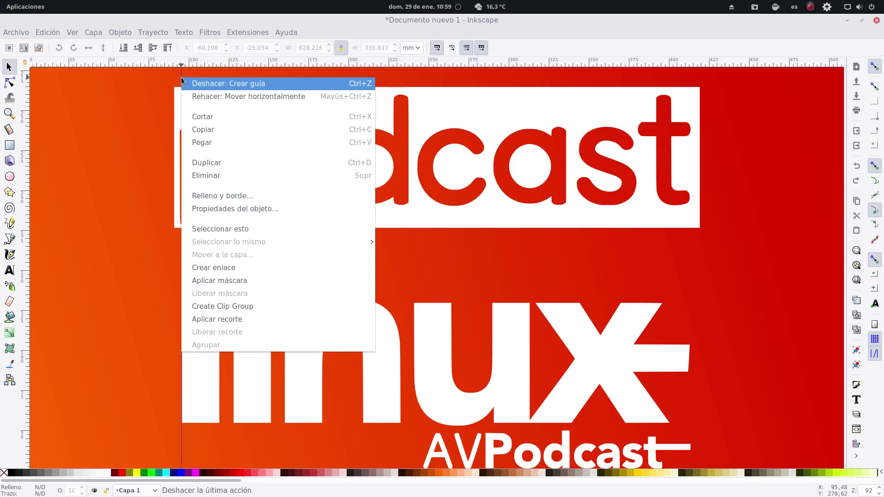
{"action": "left_click", "coordinate": [182, 82]}
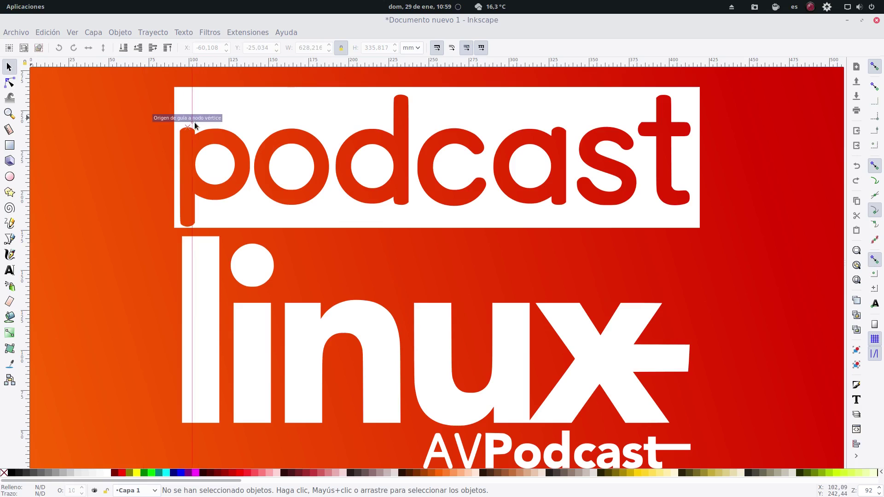
{"action": "left_click_drag", "start_coordinate": [28, 120], "coordinate": [203, 123]}
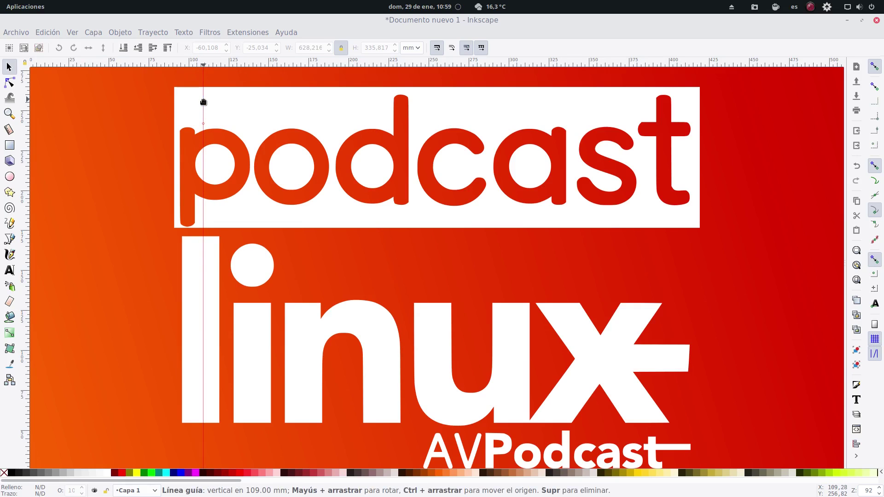
{"action": "left_click_drag", "start_coordinate": [203, 102], "coordinate": [18, 136]}
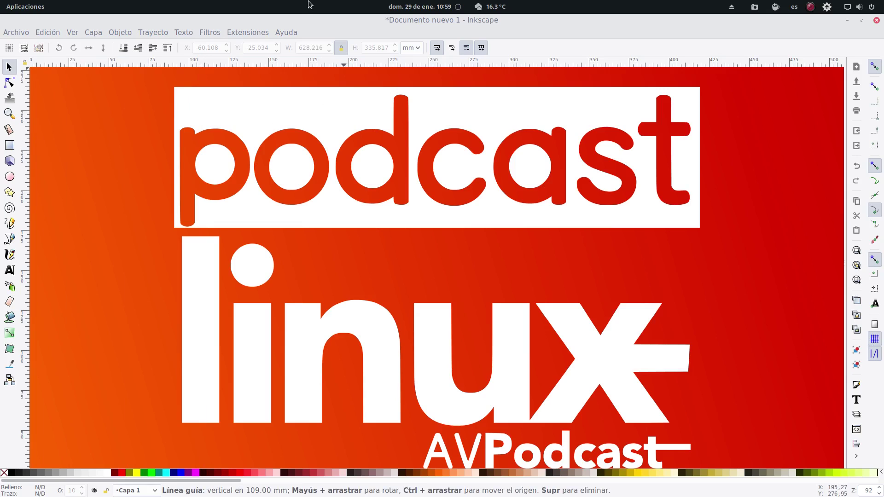
Scale the whole logo down to 104.253 × 75.793 mm and move it to the page's bottom-right corner.
{"action": "scroll", "coordinate": [440, 185], "scroll_direction": "down", "scroll_amount": 1}
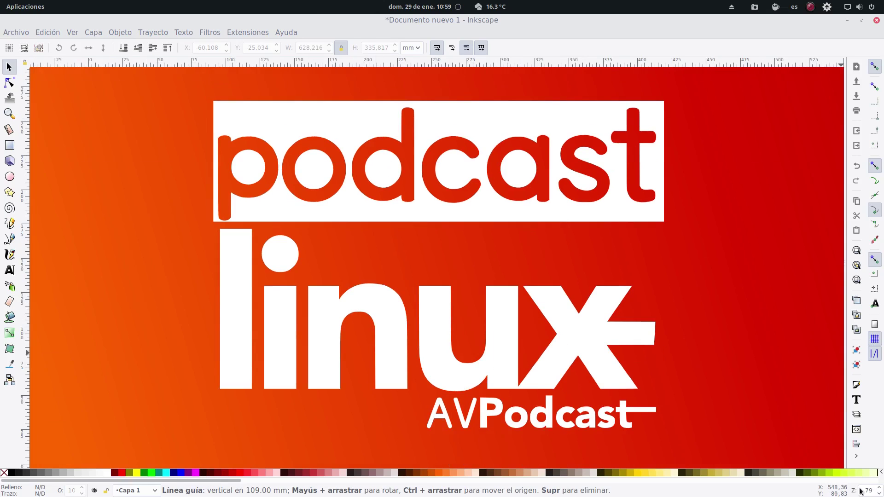
{"action": "scroll", "coordinate": [867, 490], "scroll_direction": "down", "scroll_amount": 5}
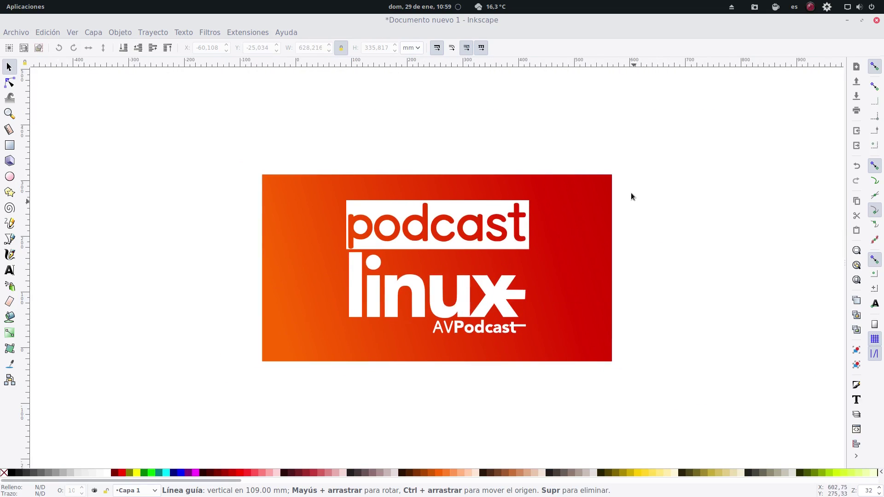
{"action": "left_click_drag", "start_coordinate": [576, 155], "coordinate": [311, 369]}
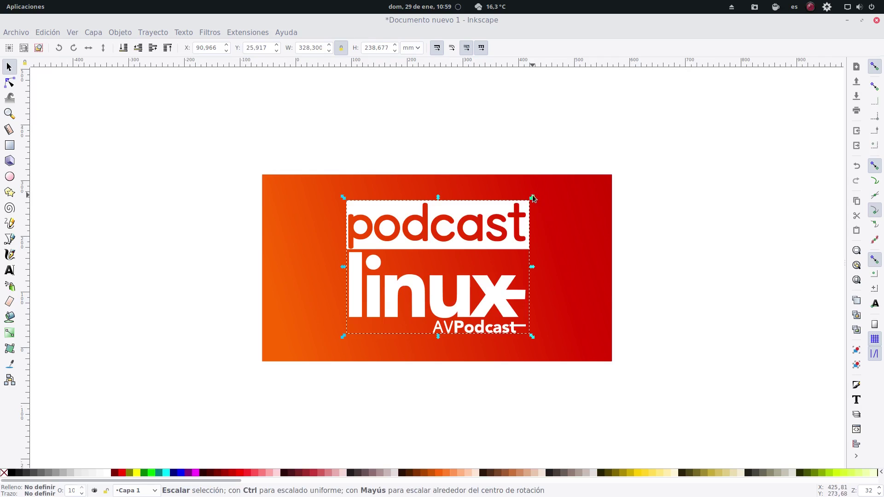
{"action": "left_click_drag", "start_coordinate": [532, 198], "coordinate": [471, 286]}
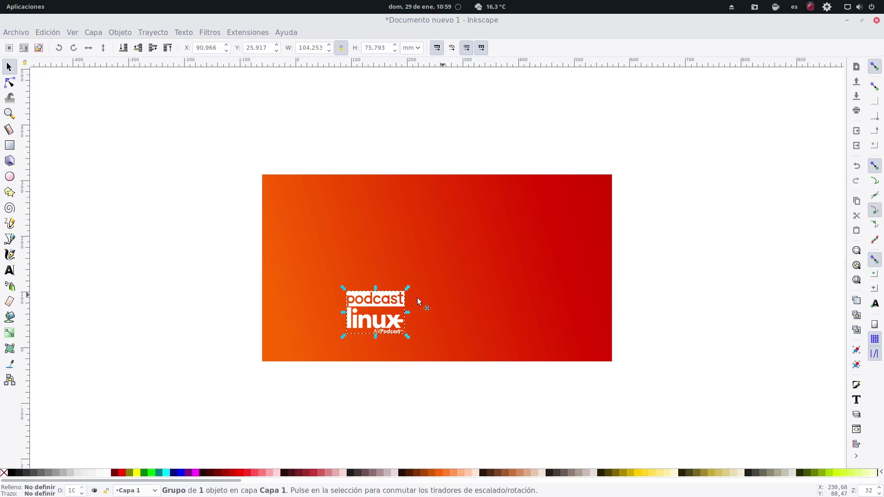
{"action": "left_click_drag", "start_coordinate": [388, 300], "coordinate": [583, 316]}
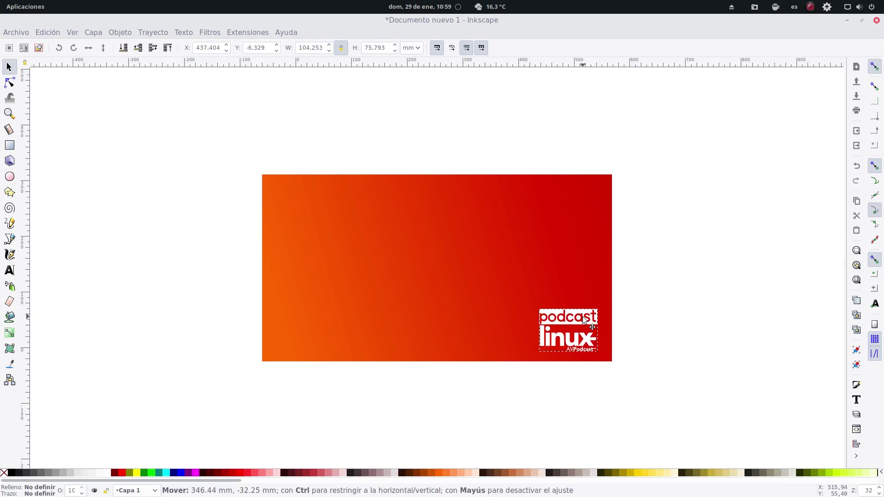
{"action": "key", "text": "3"}
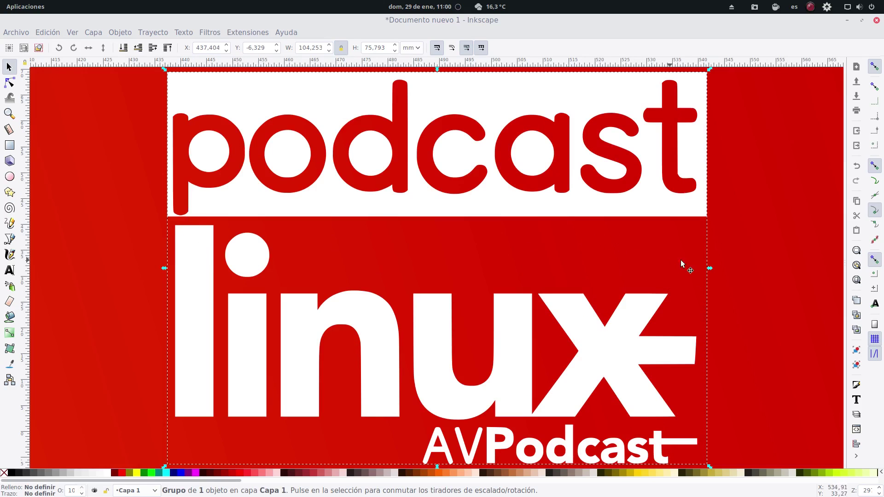
Select the podcast bar inside the logo group and nudge it into line with 'linux'.
{"action": "double_click", "coordinate": [220, 203]}
{"action": "left_click", "coordinate": [219, 203]}
{"action": "double_click", "coordinate": [219, 205]}
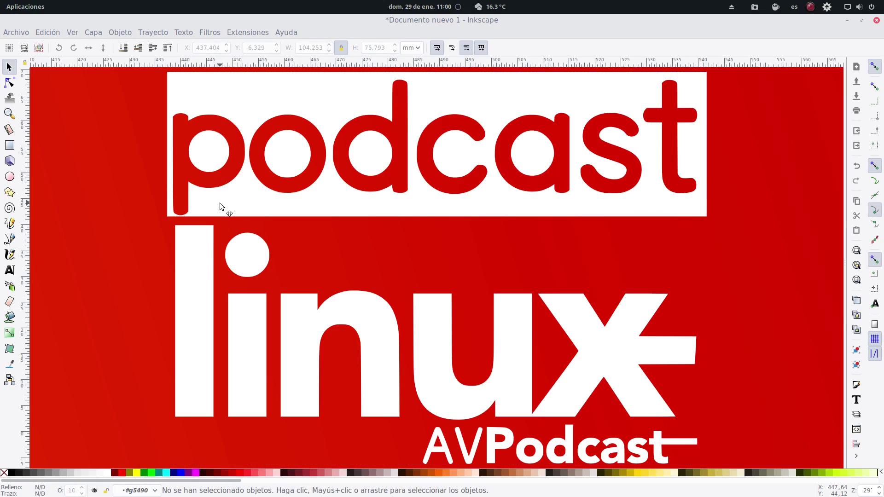
{"action": "left_click", "coordinate": [220, 206]}
{"action": "left_click_drag", "start_coordinate": [225, 203], "coordinate": [224, 204]}
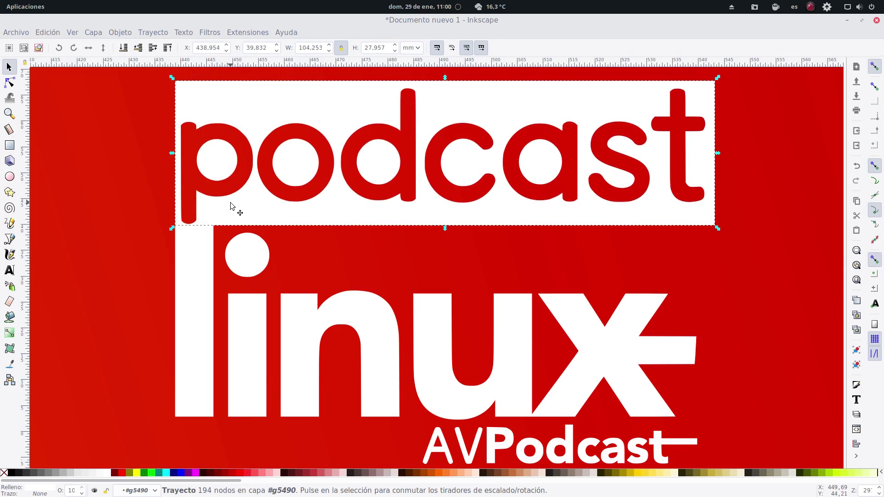
{"action": "key", "text": "Up"}
{"action": "key", "text": "Up"}
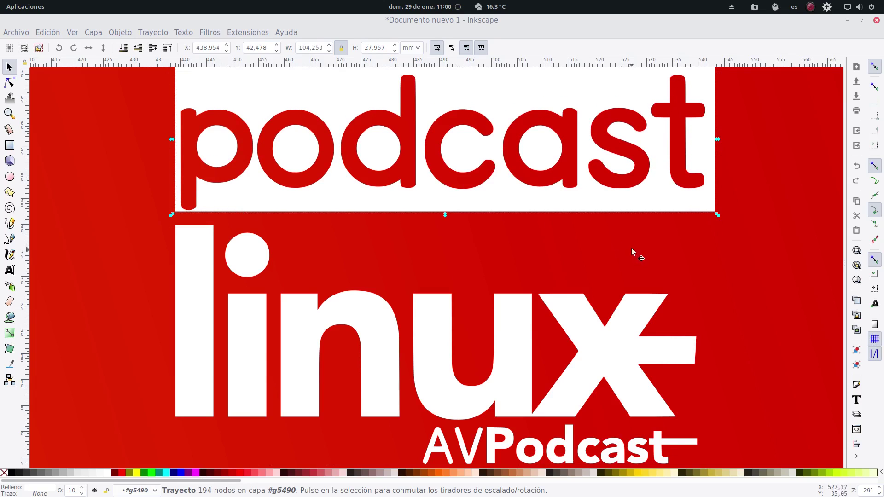
Scale the podcast bar to 100.672 mm wide against a guide at linux's right edge, then remove the guide.
{"action": "left_click_drag", "start_coordinate": [28, 211], "coordinate": [696, 258]}
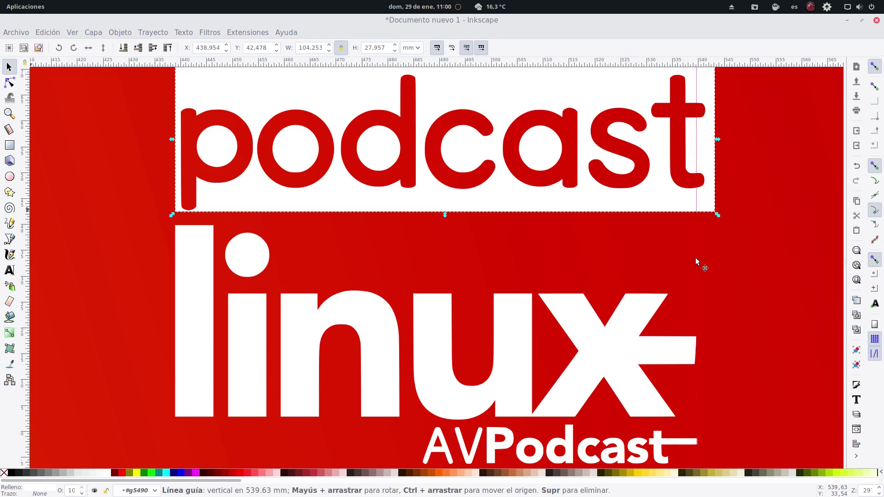
{"action": "scroll", "coordinate": [695, 258], "scroll_direction": "up", "scroll_amount": 2}
{"action": "scroll", "coordinate": [736, 266], "scroll_direction": "up", "scroll_amount": 2}
{"action": "left_click_drag", "start_coordinate": [717, 140], "coordinate": [697, 144]}
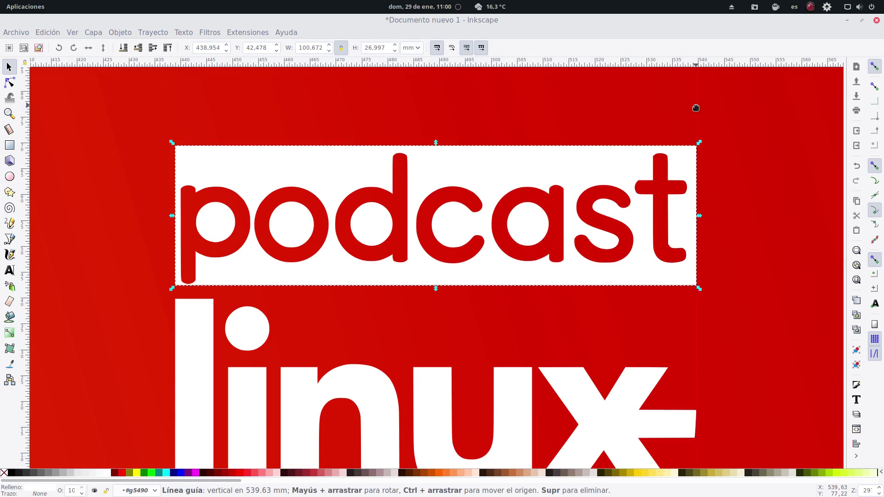
{"action": "left_click_drag", "start_coordinate": [696, 109], "coordinate": [2, 126]}
{"action": "scroll", "coordinate": [866, 489], "scroll_direction": "down", "scroll_amount": 5}
{"action": "scroll", "coordinate": [866, 490], "scroll_direction": "down", "scroll_amount": 3}
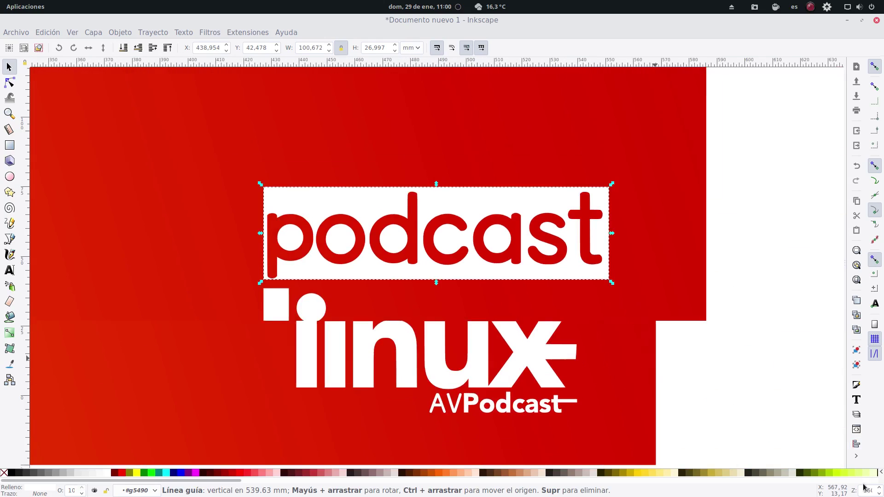
{"action": "left_click", "coordinate": [697, 275]}
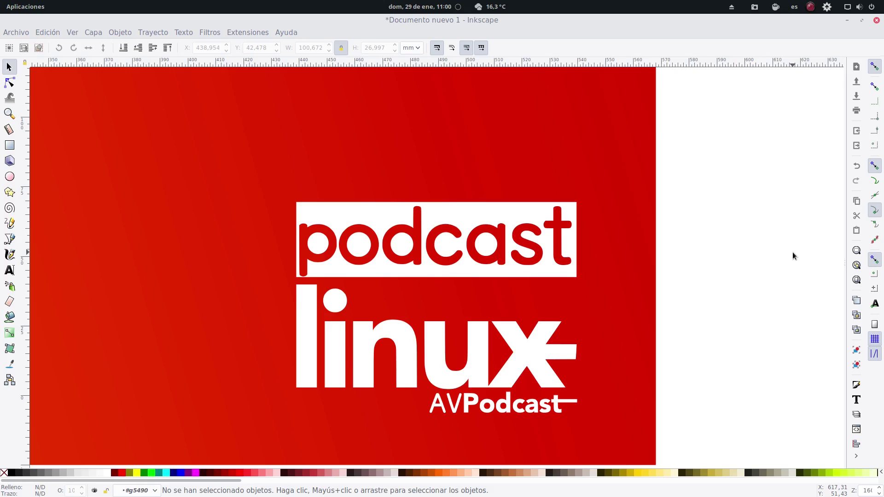
Zoom to the finished logo parts, then show the Activities overview with Podcast Linux.svg.
{"action": "left_click_drag", "start_coordinate": [715, 132], "coordinate": [268, 443]}
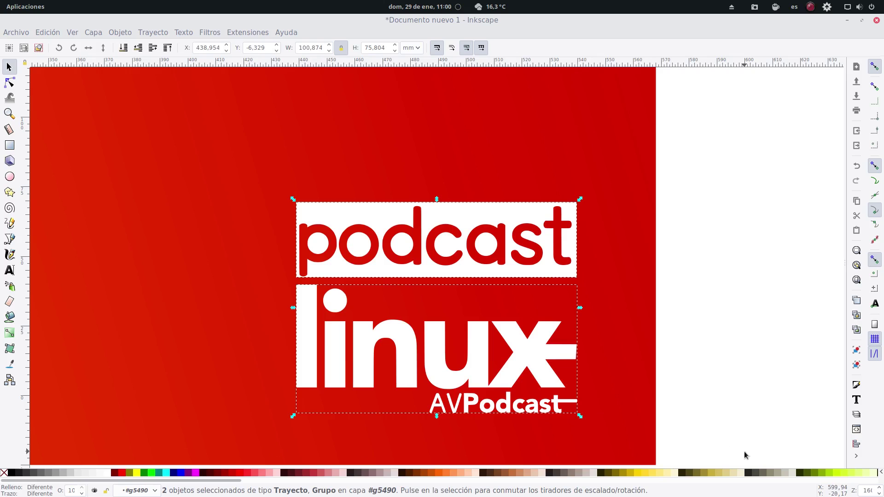
{"action": "key", "text": "3"}
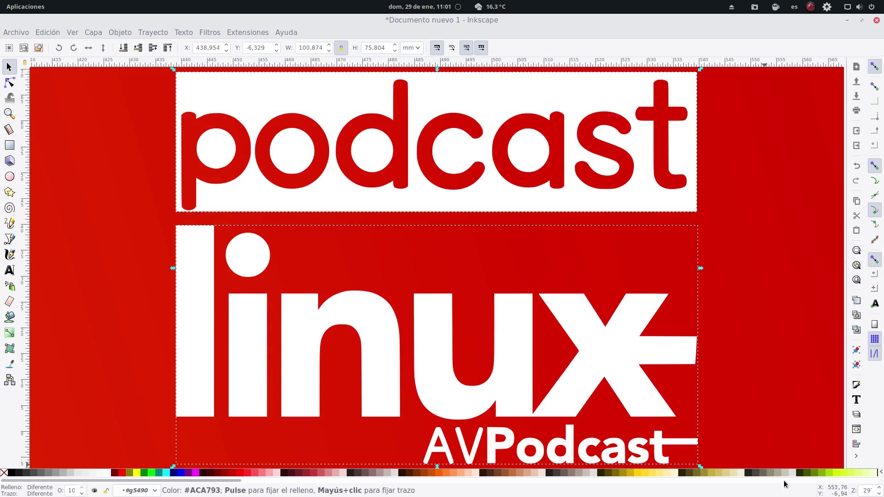
{"action": "scroll", "coordinate": [866, 488], "scroll_direction": "down", "scroll_amount": 1}
{"action": "scroll", "coordinate": [867, 488], "scroll_direction": "down", "scroll_amount": 1}
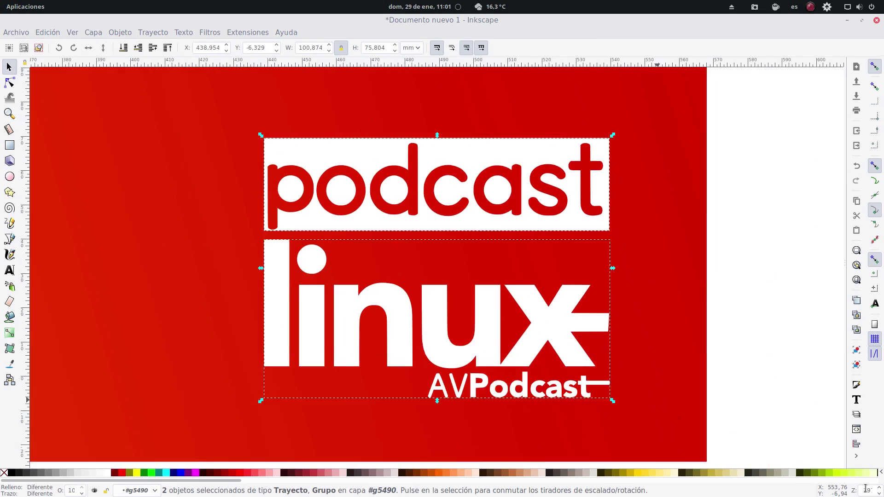
{"action": "scroll", "coordinate": [866, 488], "scroll_direction": "down", "scroll_amount": 1}
{"action": "scroll", "coordinate": [866, 488], "scroll_direction": "down", "scroll_amount": 1}
{"action": "scroll", "coordinate": [866, 488], "scroll_direction": "down", "scroll_amount": 1}
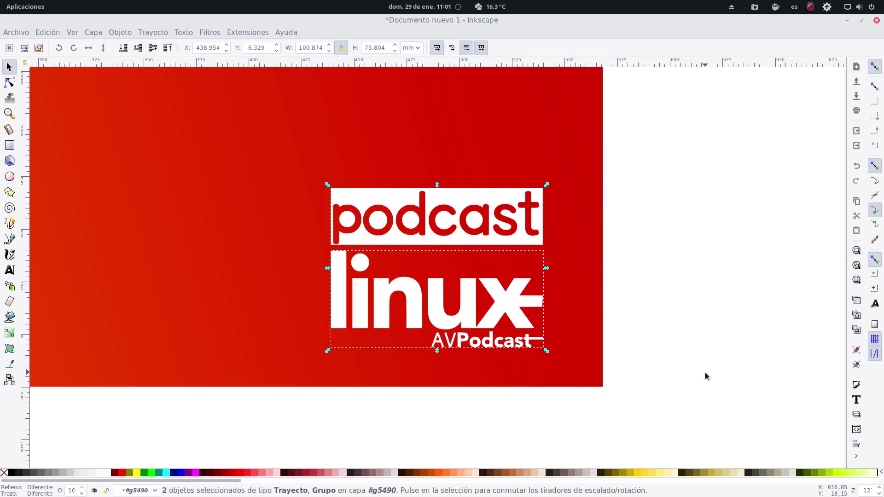
{"action": "key", "text": "super"}
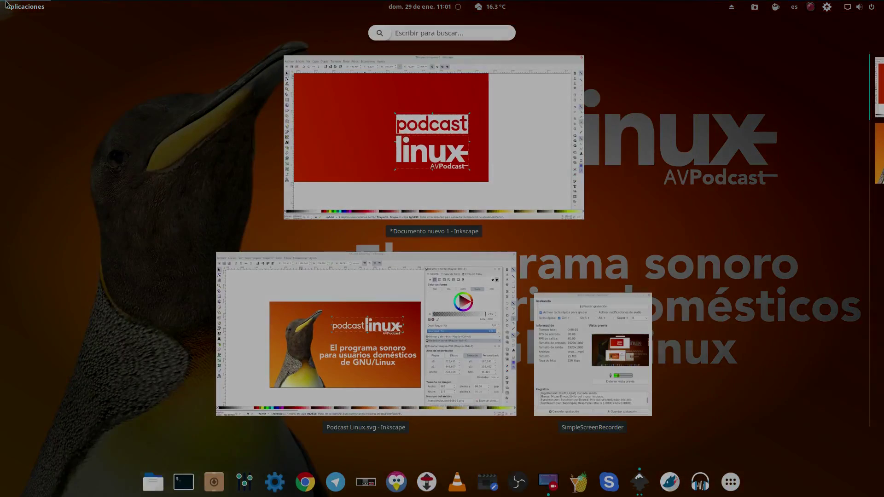